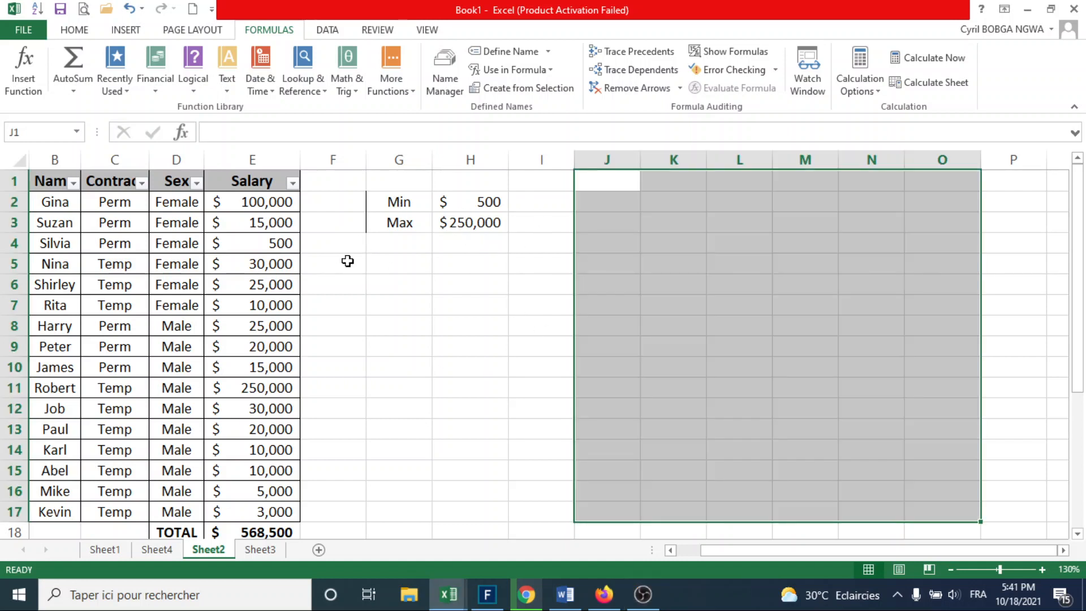
# Step: Enter the headers Len, Trim, Upper and Lower in cells J1 through M1
pyautogui.click(426, 223)
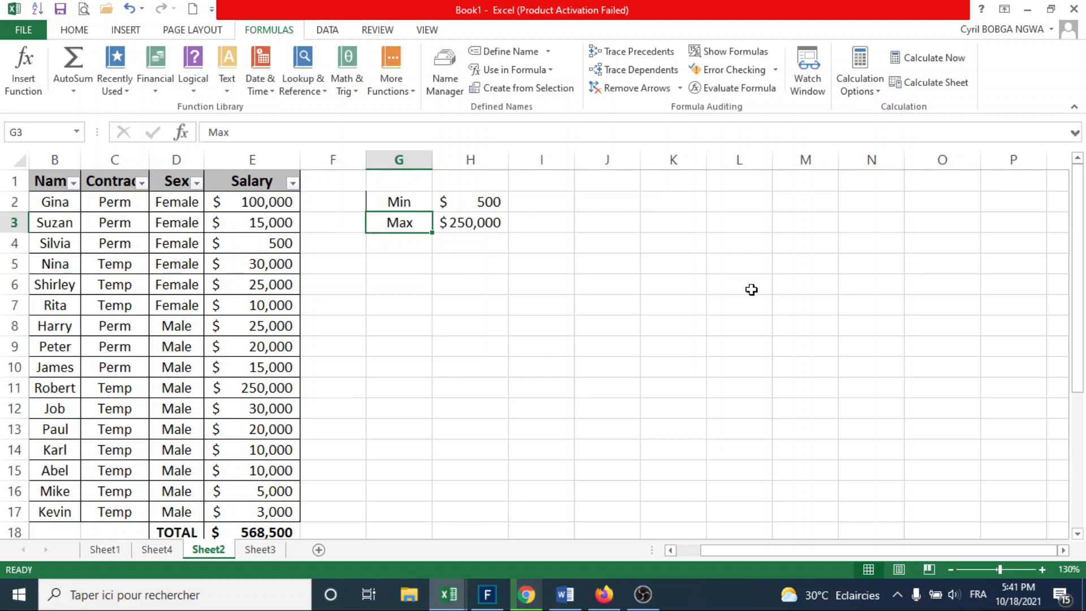
pyautogui.moveTo(1077, 357); pyautogui.dragTo(1074, 333)
pyautogui.click(606, 186)
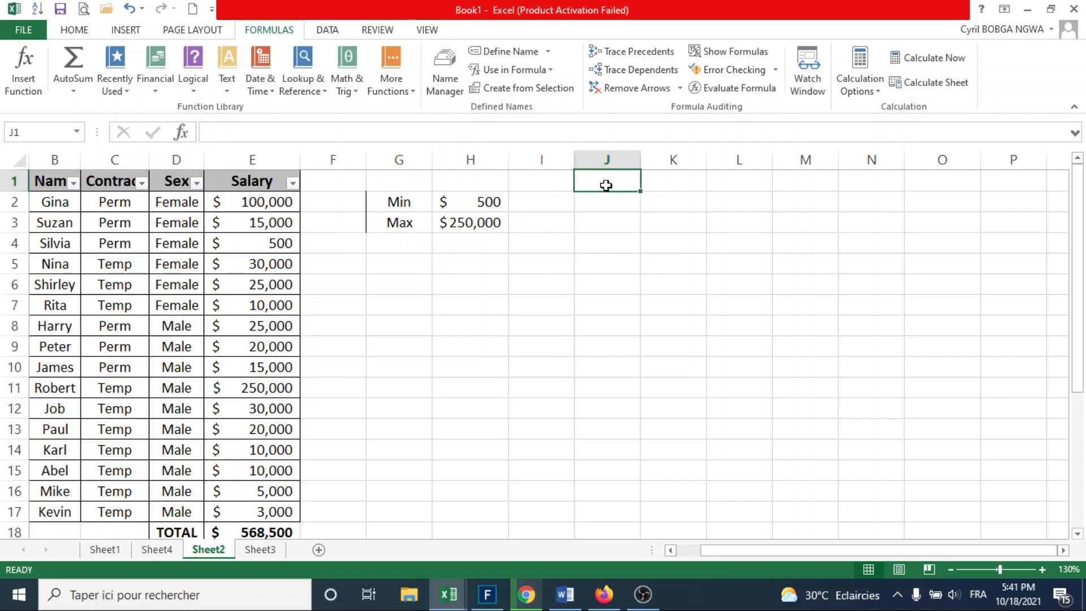
pyautogui.write('Len')
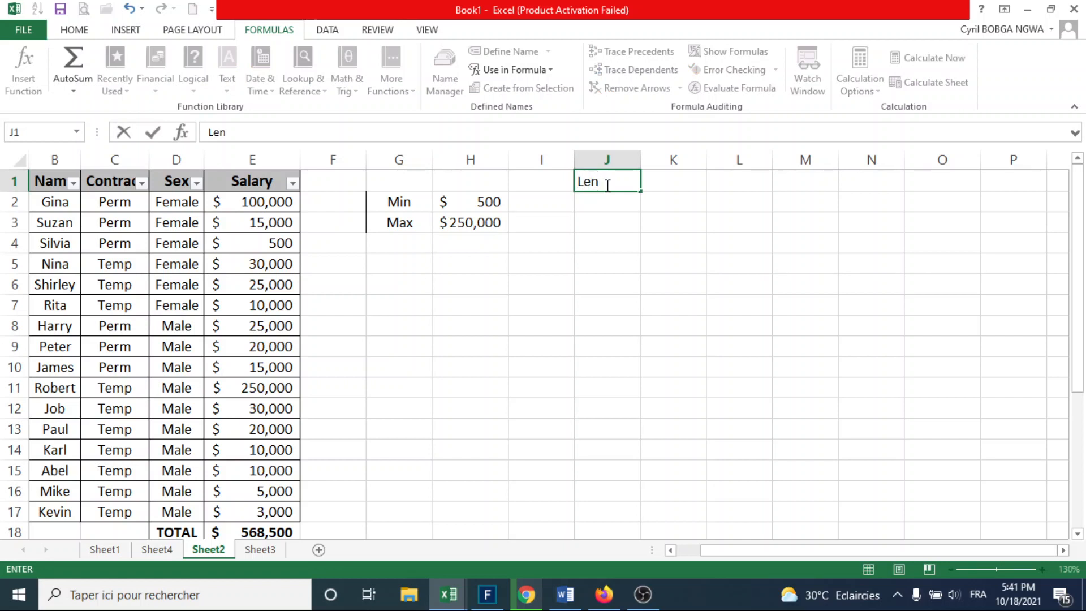
pyautogui.press('Tab')
pyautogui.write('T')
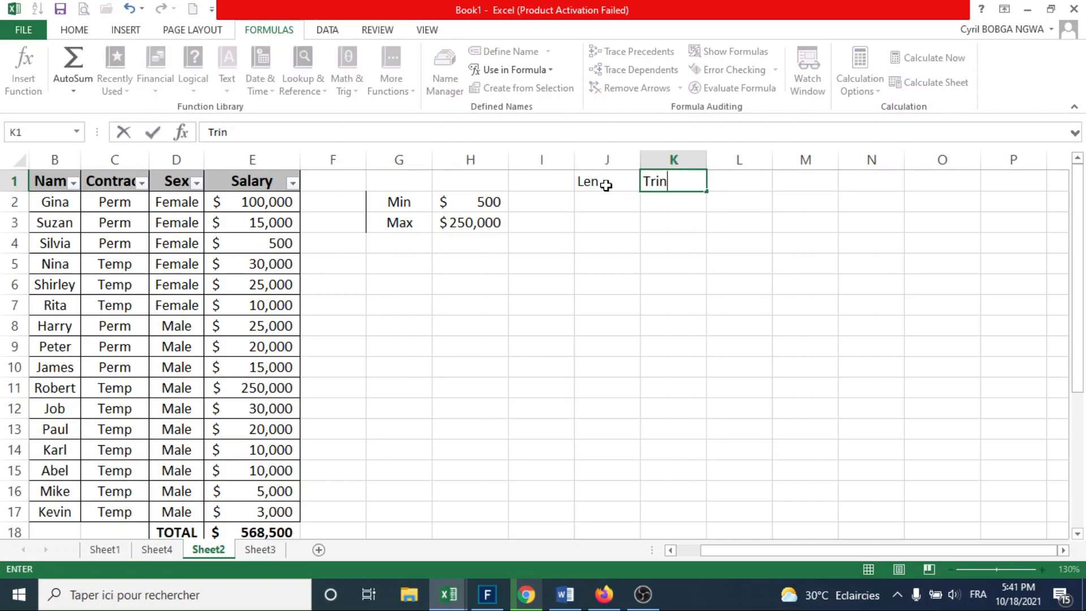
pyautogui.press('Tab')
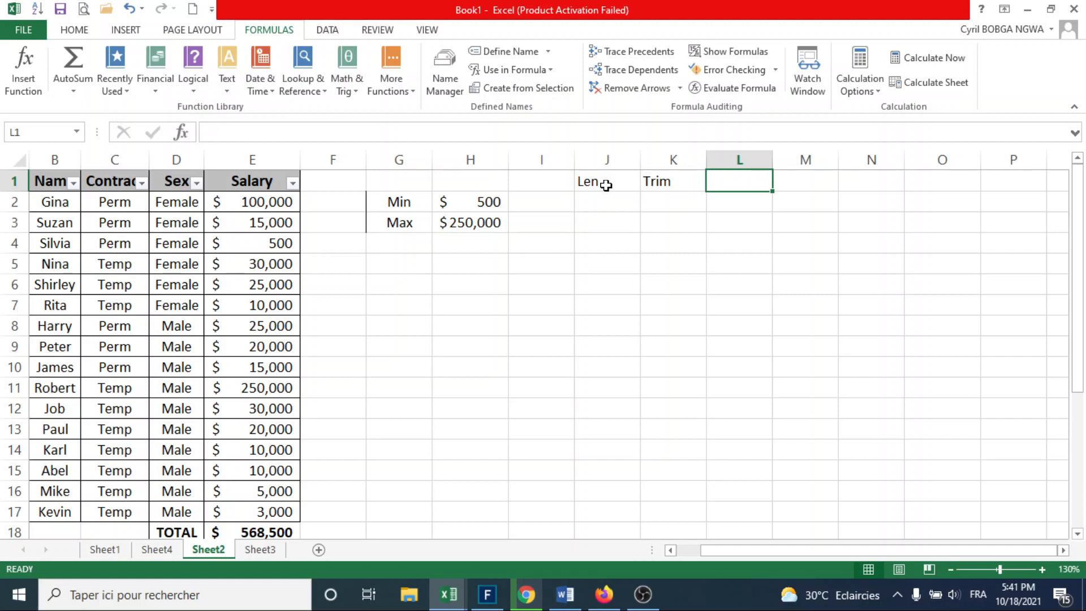
pyautogui.write('Upper')
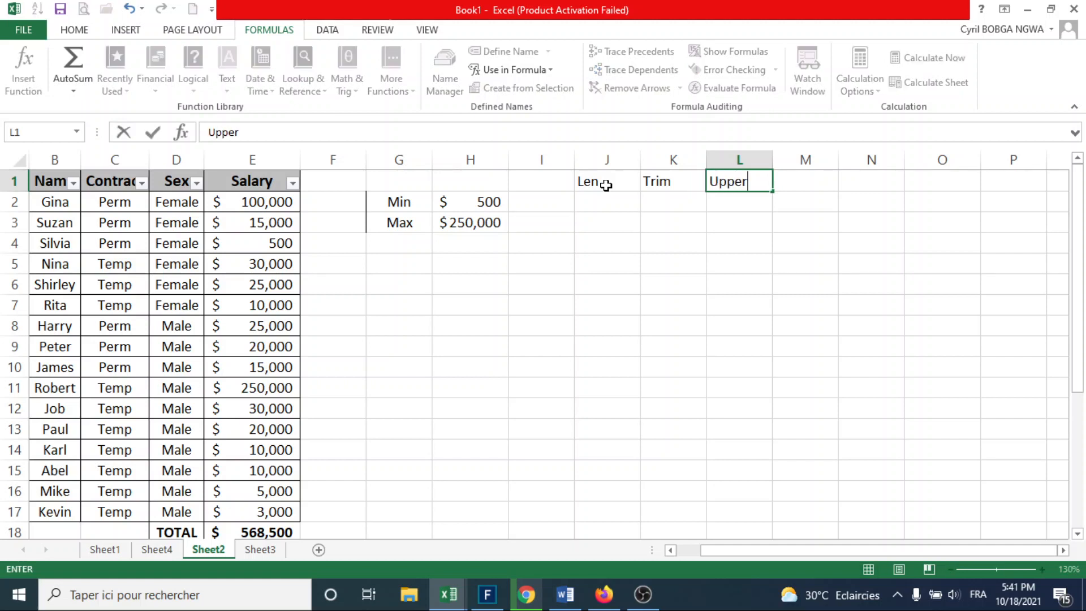
pyautogui.press('Tab')
pyautogui.write('Low')
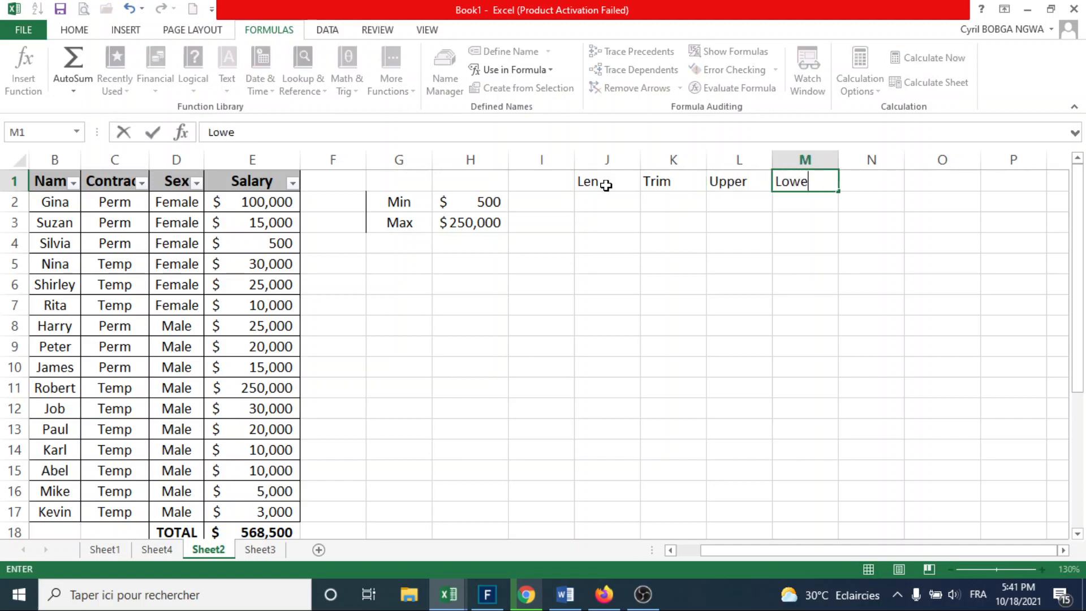
pyautogui.press('Return')
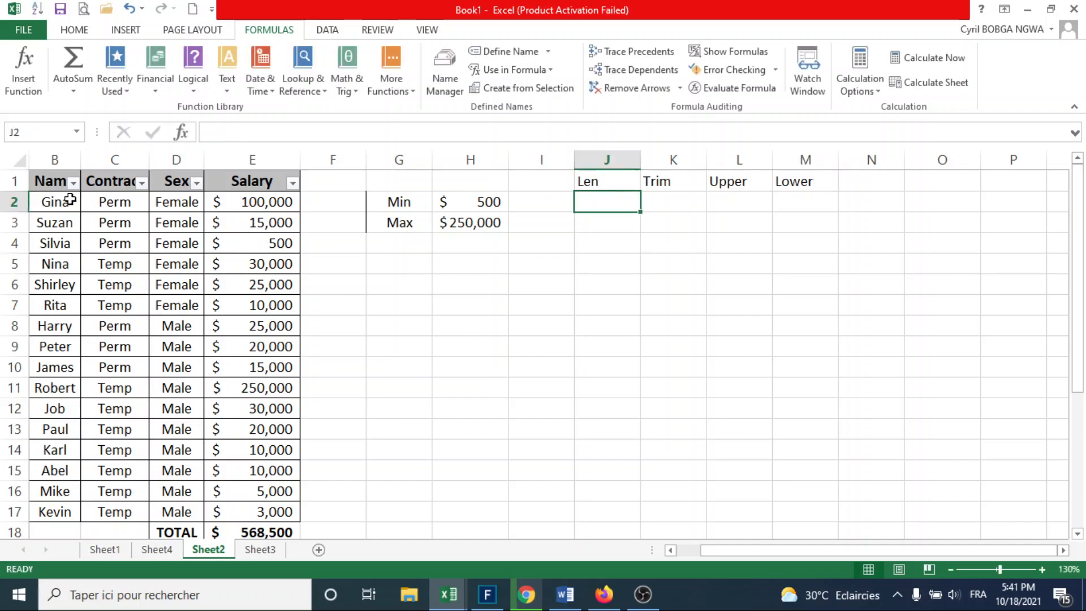
# Step: Copy the names in B2:B17 and paste them as values only, starting at cell I2
pyautogui.moveTo(70, 199); pyautogui.dragTo(68, 509)
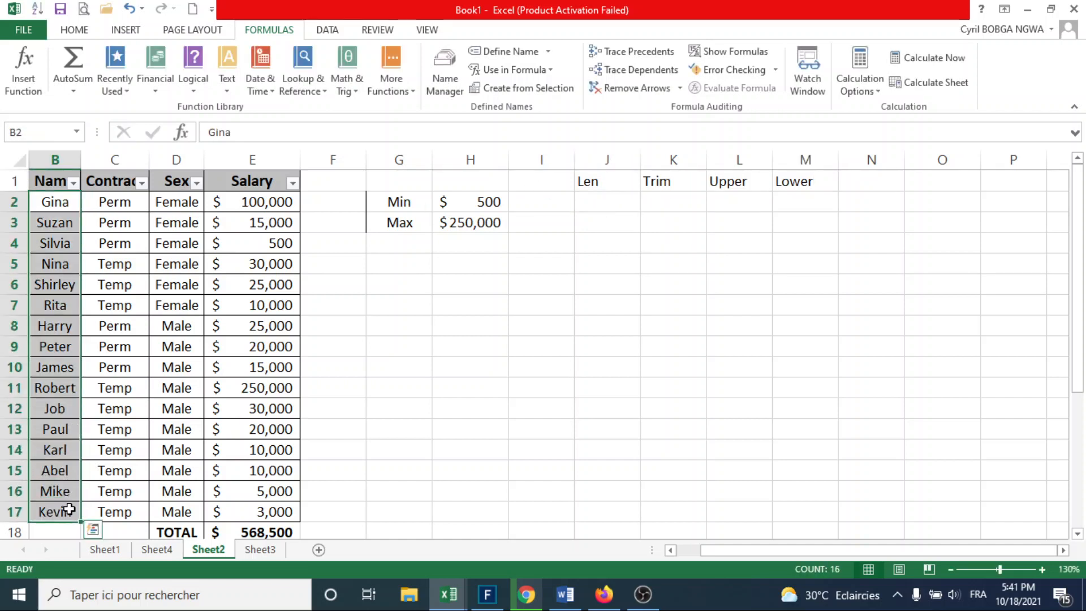
pyautogui.hotkey('ctrl', 'c')
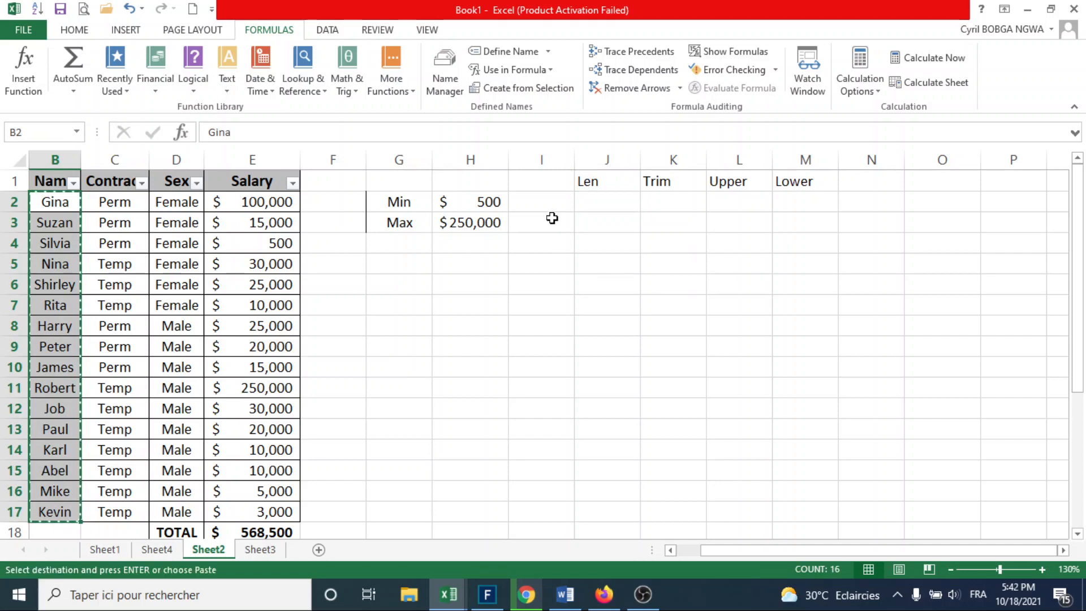
pyautogui.click(540, 202)
pyautogui.rightClick(540, 202)
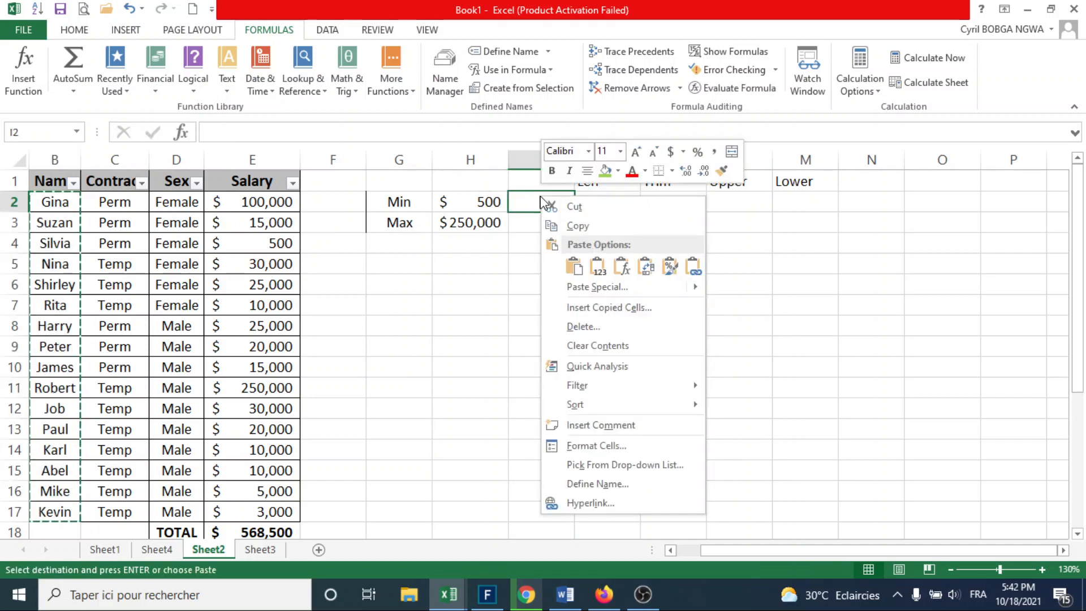
pyautogui.click(598, 265)
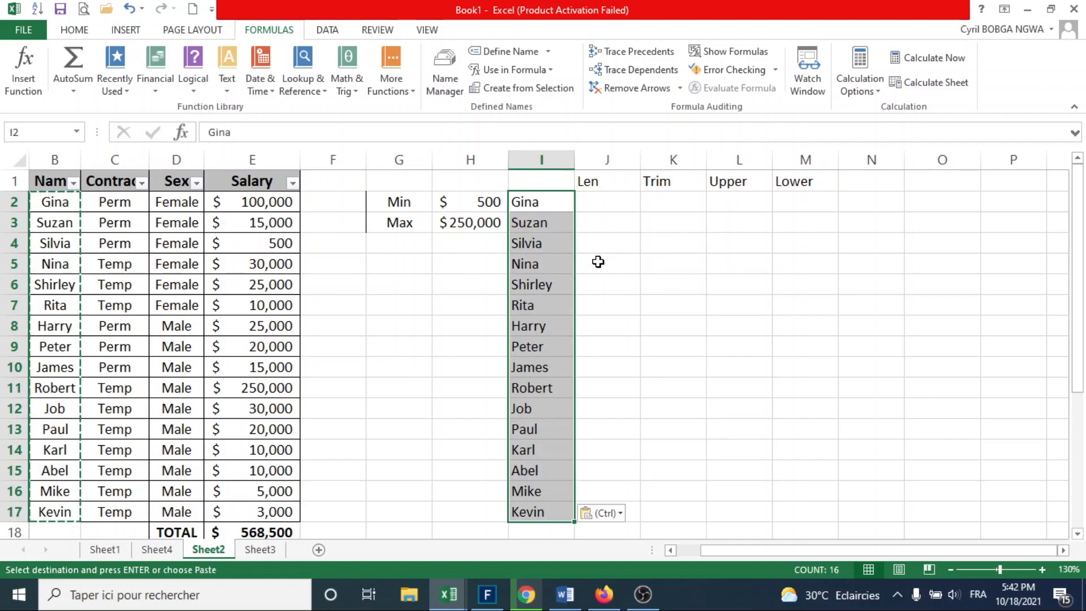
# Step: Enter =LEN(I2) in cell J2 and fill the formula down to J17
pyautogui.click(618, 206)
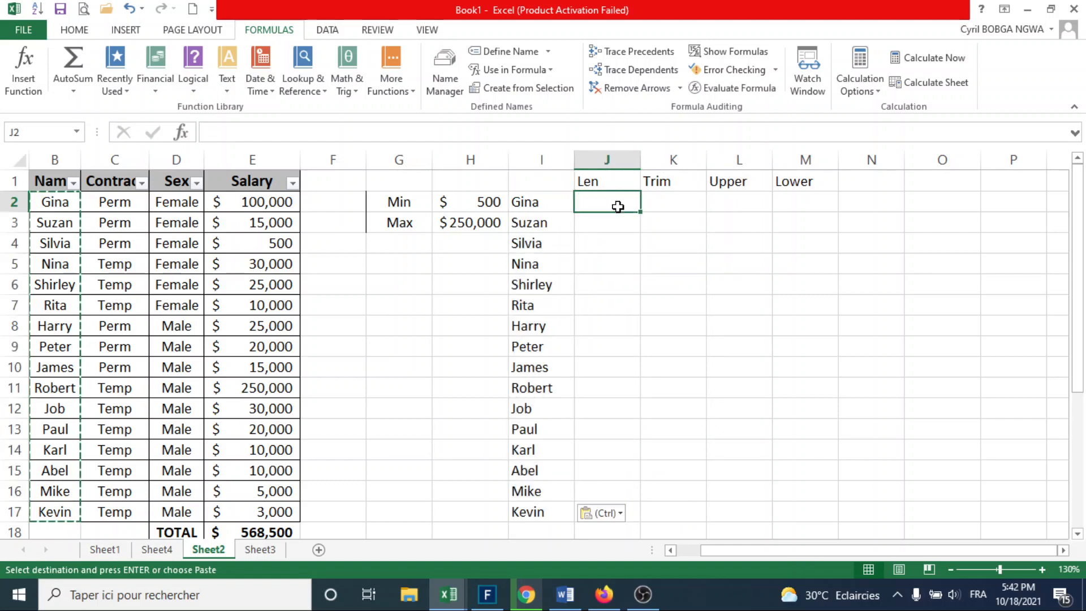
pyautogui.press('Escape')
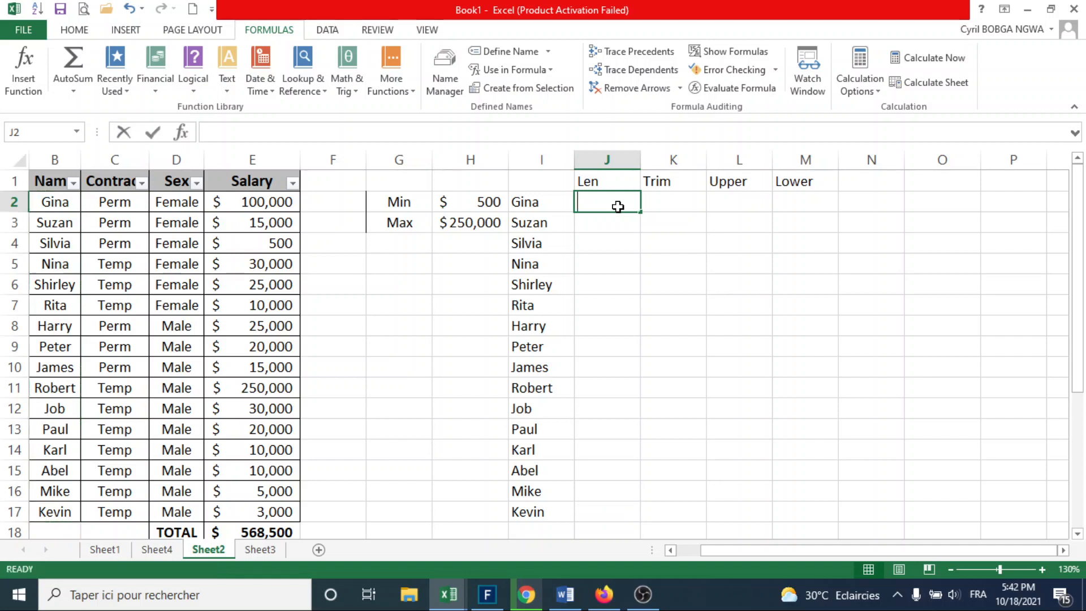
pyautogui.write('=le')
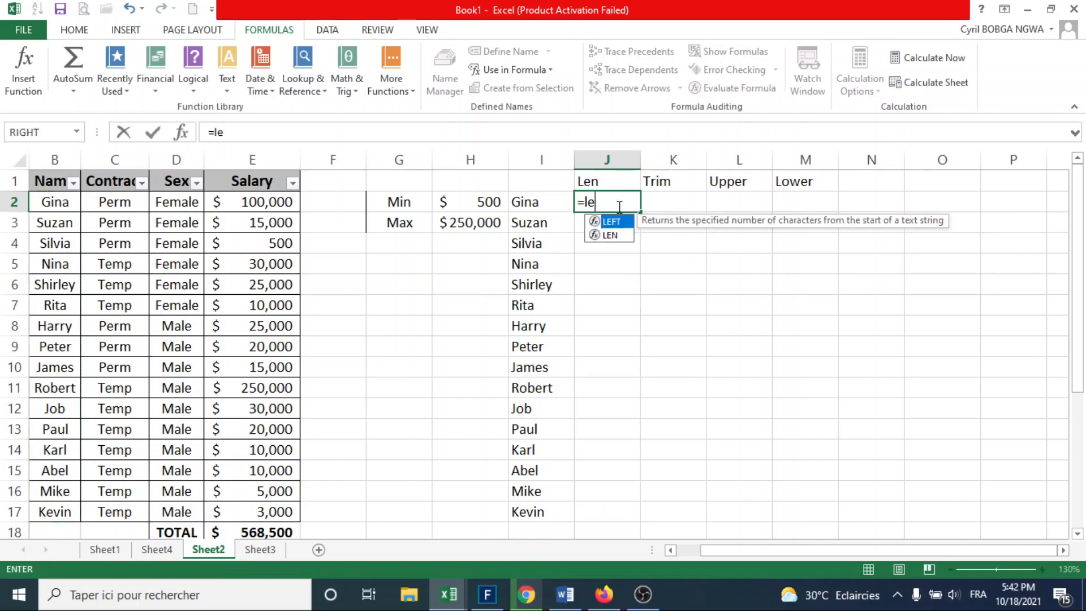
pyautogui.write('n')
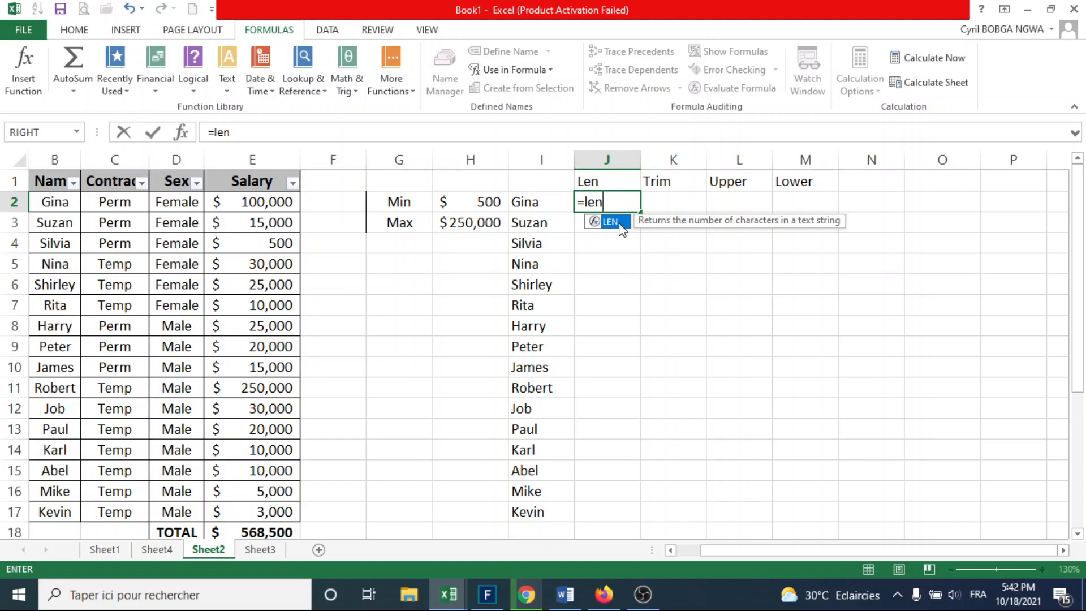
pyautogui.doubleClick(623, 228)
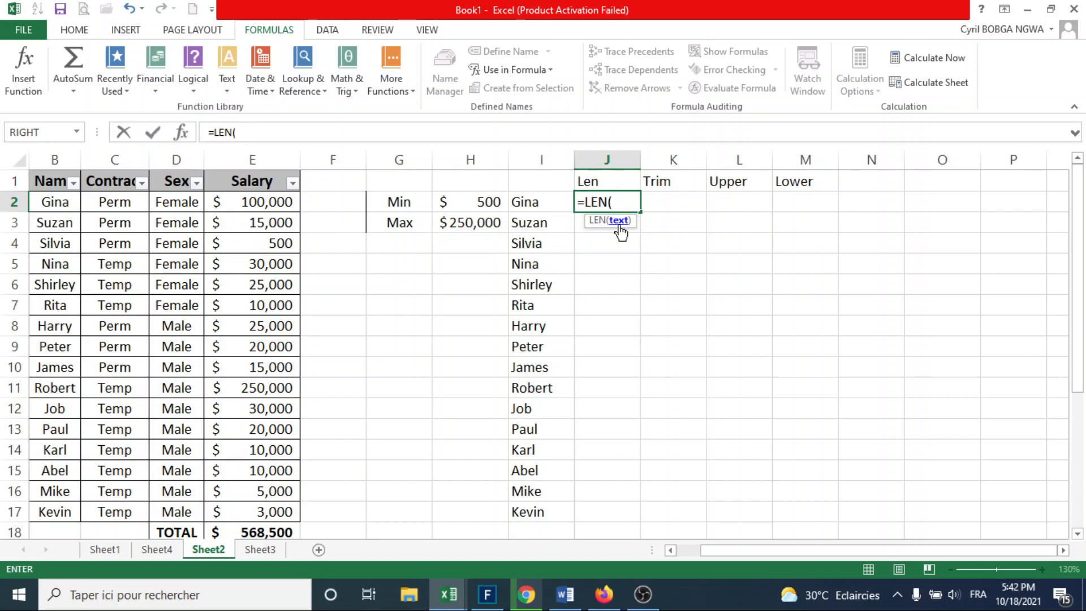
pyautogui.click(540, 207)
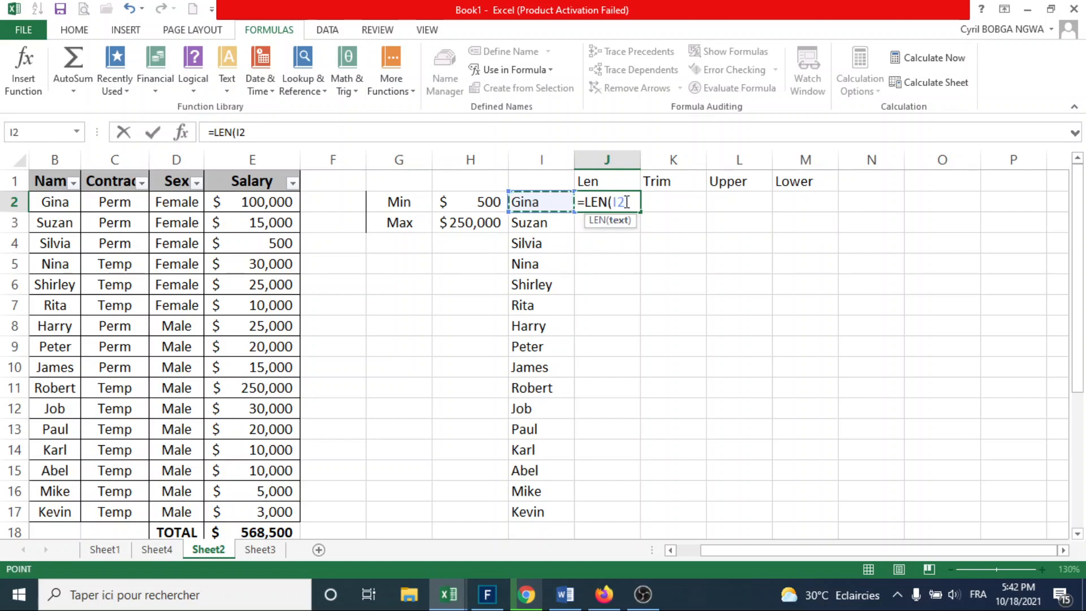
pyautogui.write(')')
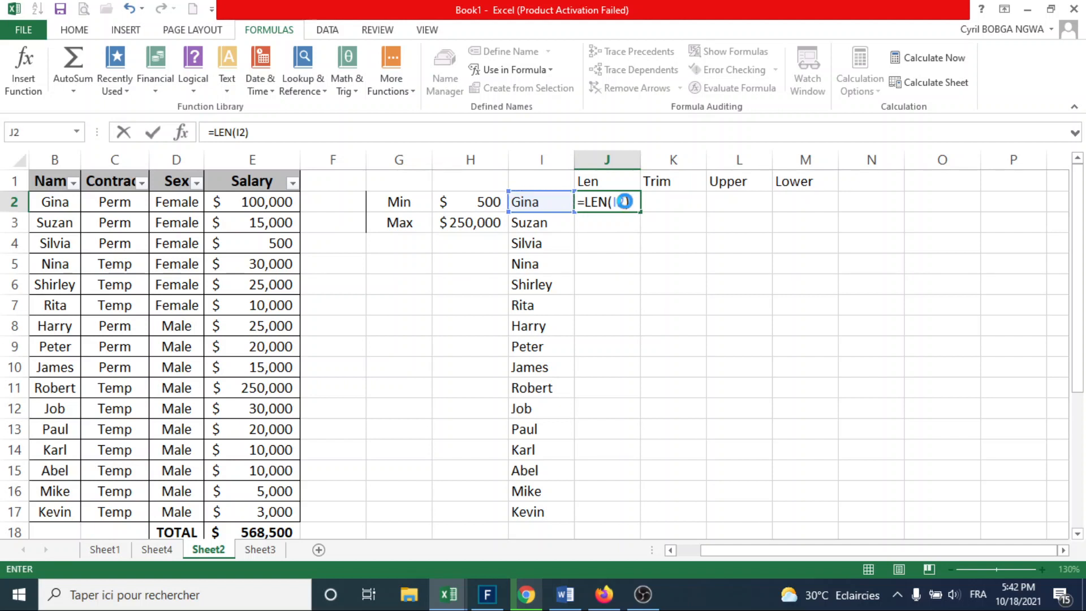
pyautogui.press('Return')
pyautogui.click(626, 203)
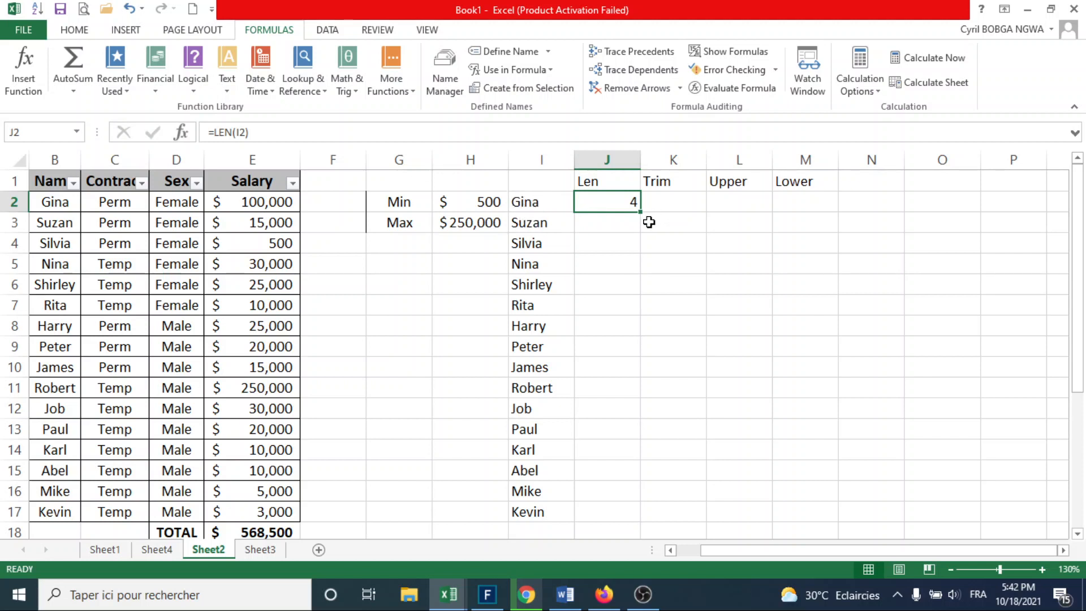
pyautogui.moveTo(643, 213); pyautogui.dragTo(655, 518)
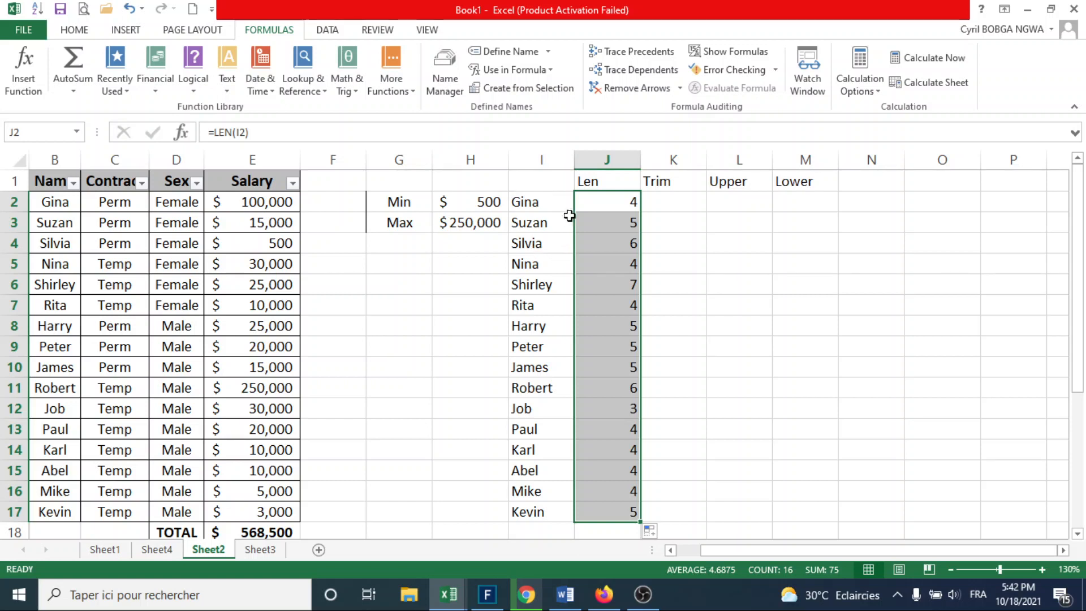
# Step: Append five trailing spaces to the name in I2 and check its length formula in J2
pyautogui.click(529, 202)
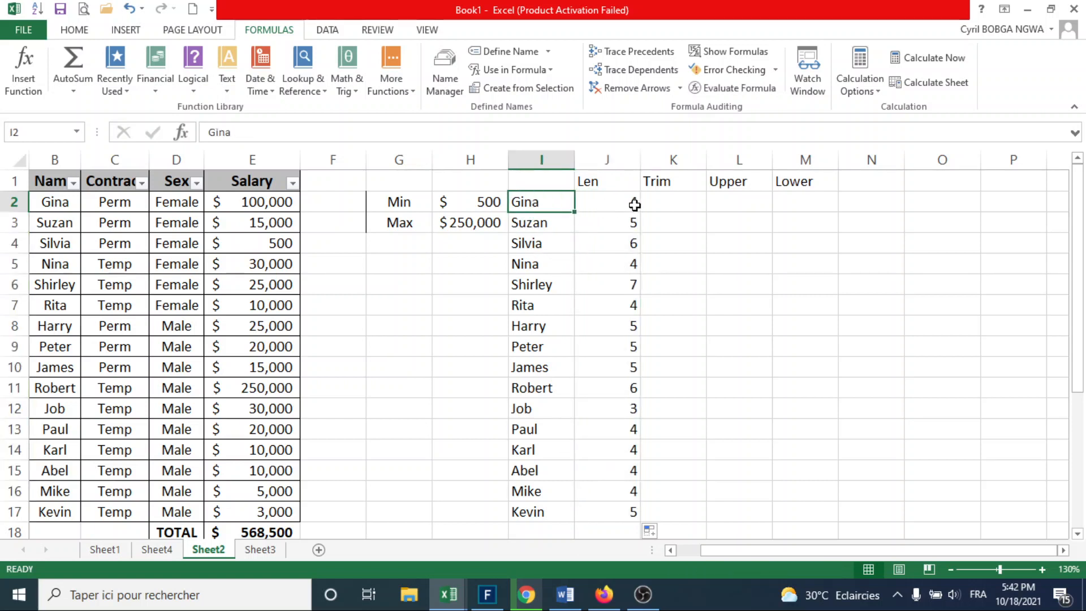
pyautogui.doubleClick(538, 201)
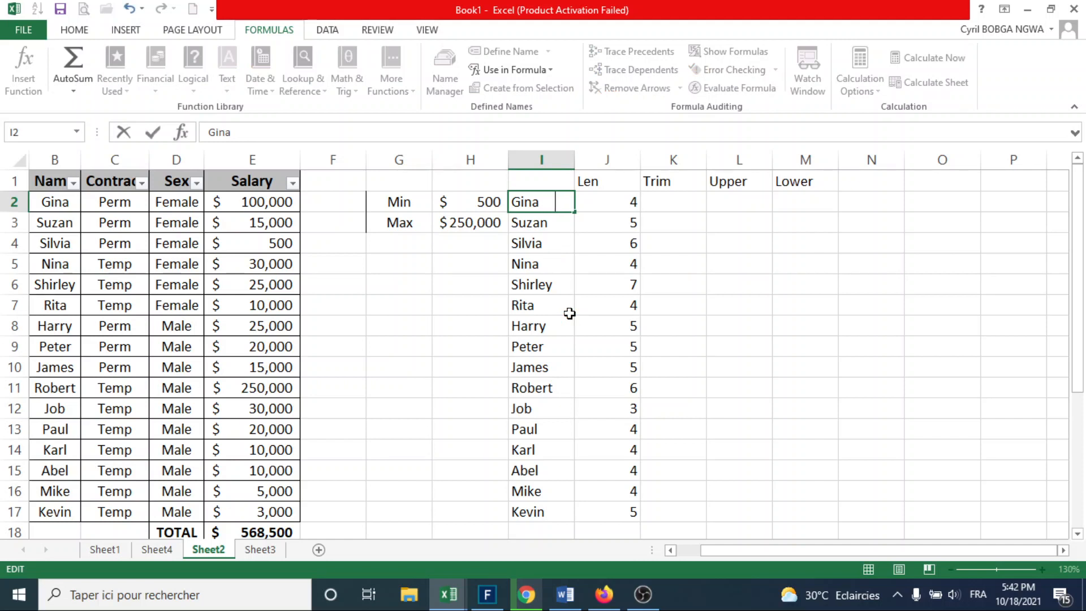
pyautogui.press('Return')
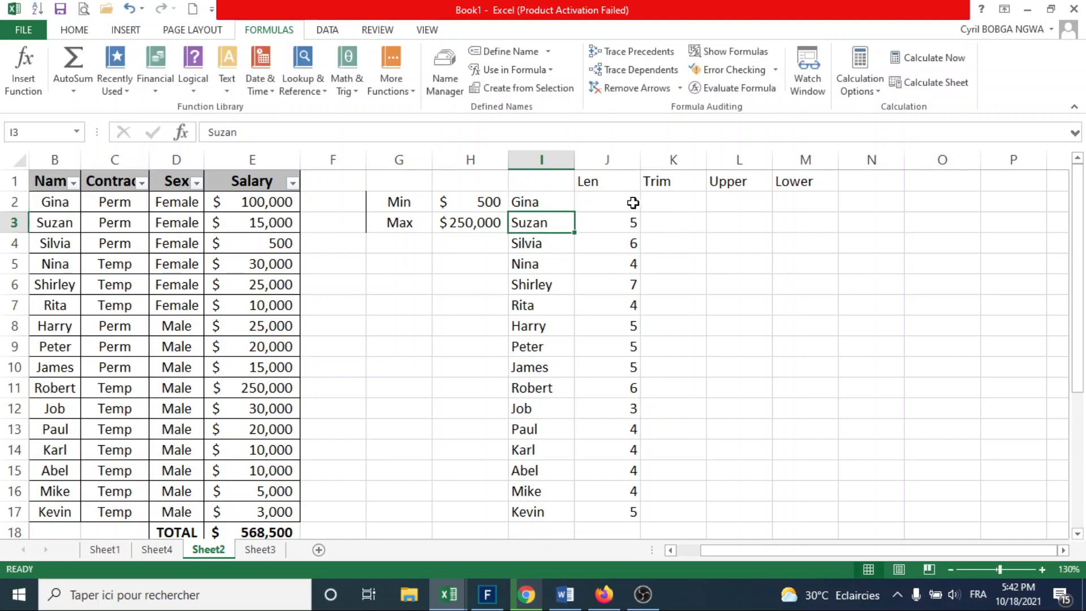
pyautogui.click(632, 202)
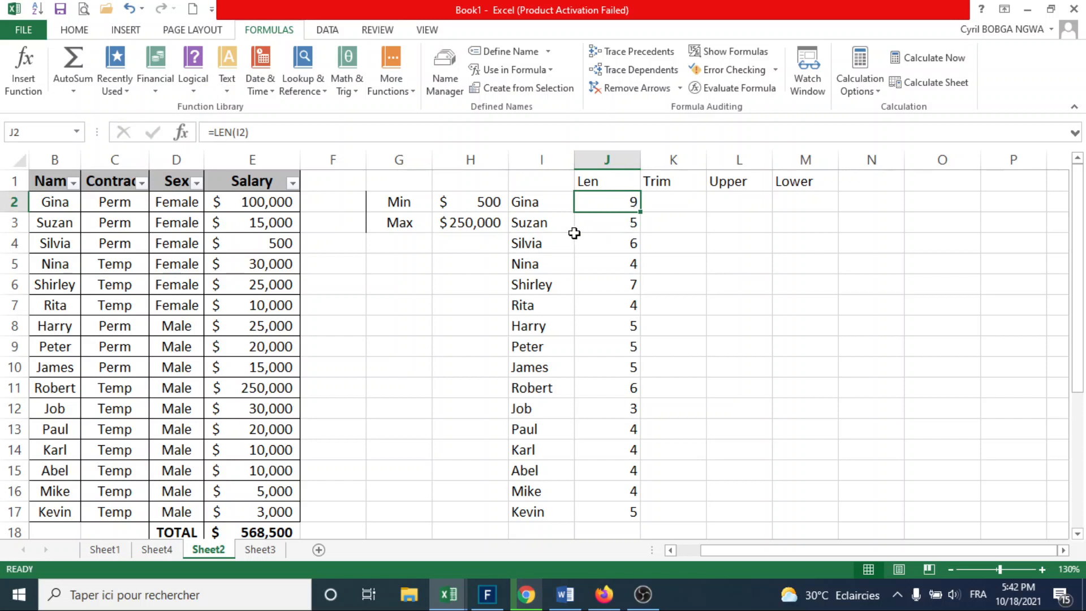
# Step: Append six trailing spaces to the name in I3 and seven to the name in I4, checking their lengths in column J
pyautogui.doubleClick(549, 223)
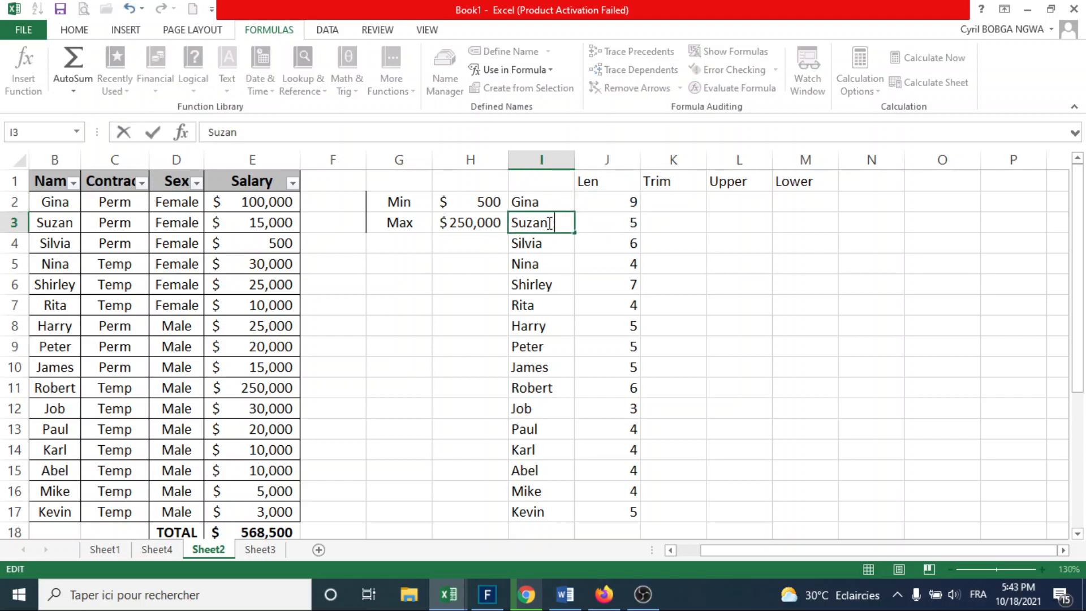
pyautogui.press('Return')
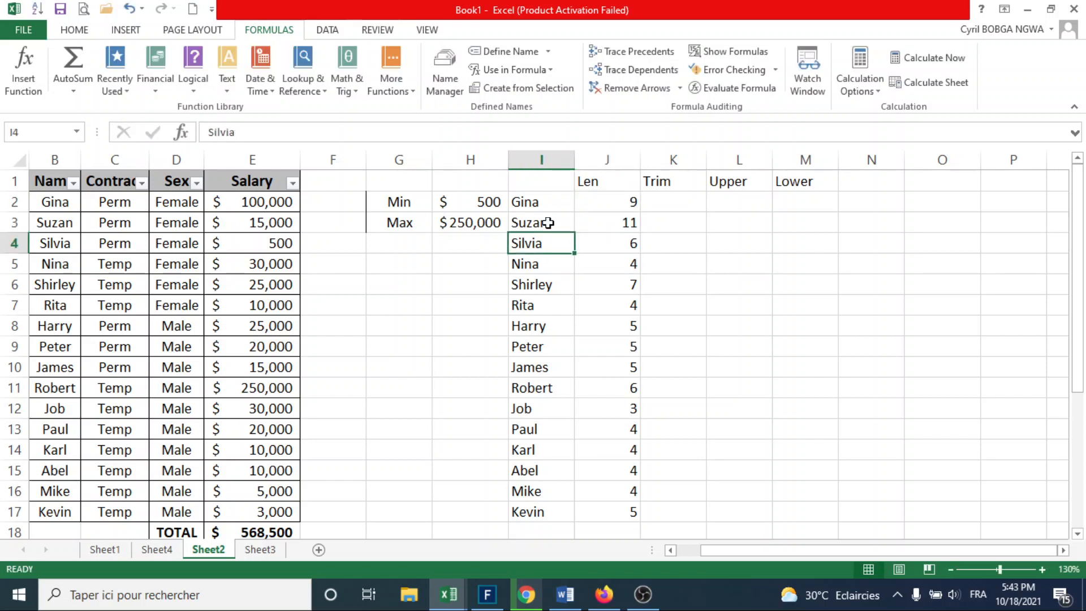
pyautogui.click(621, 222)
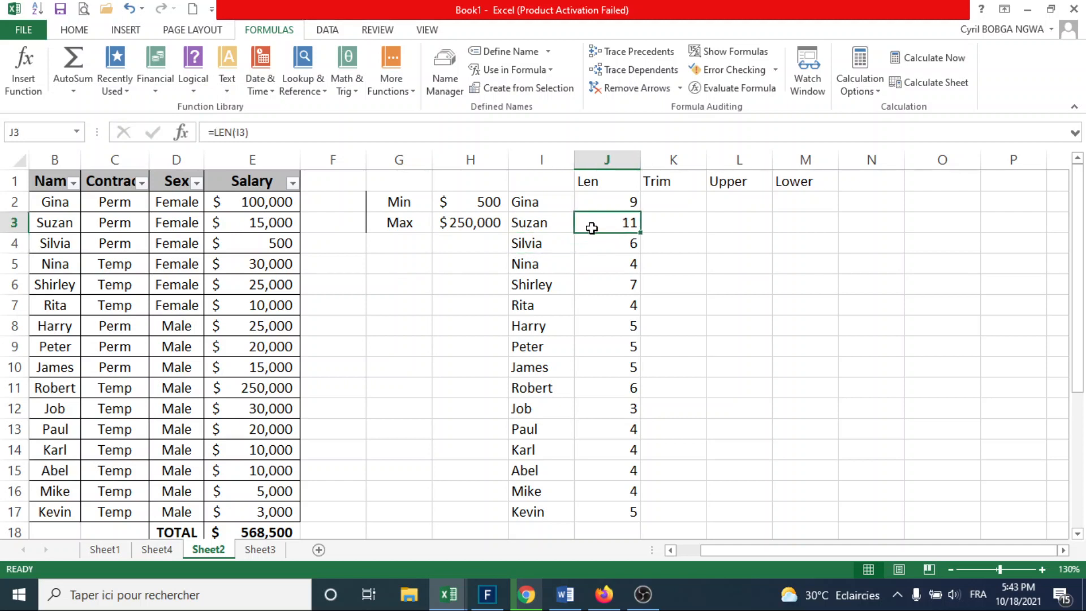
pyautogui.doubleClick(545, 243)
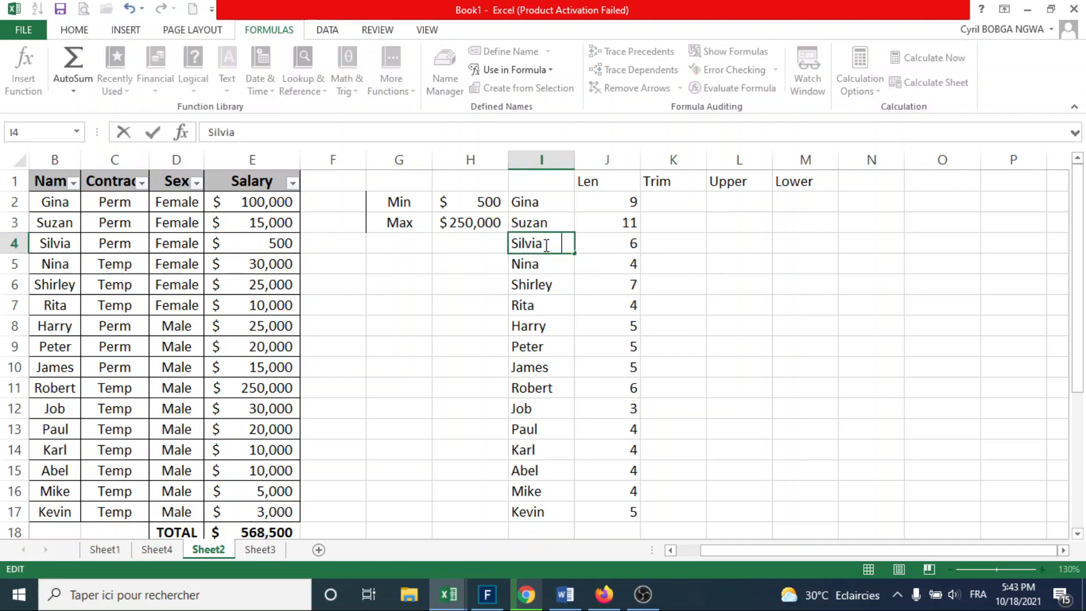
pyautogui.press('Return')
pyautogui.click(608, 241)
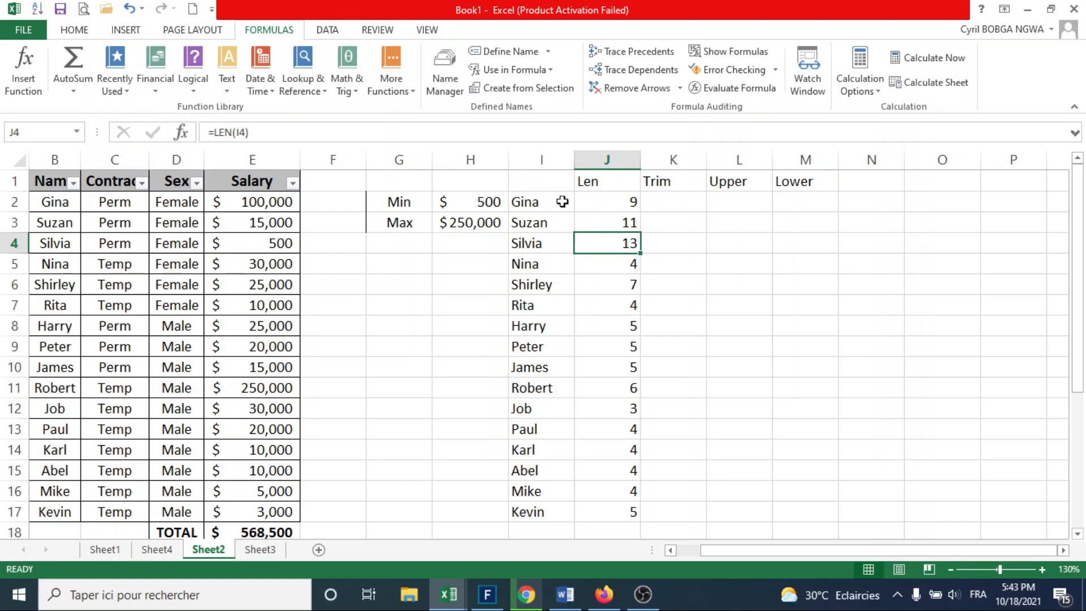
pyautogui.click(602, 201)
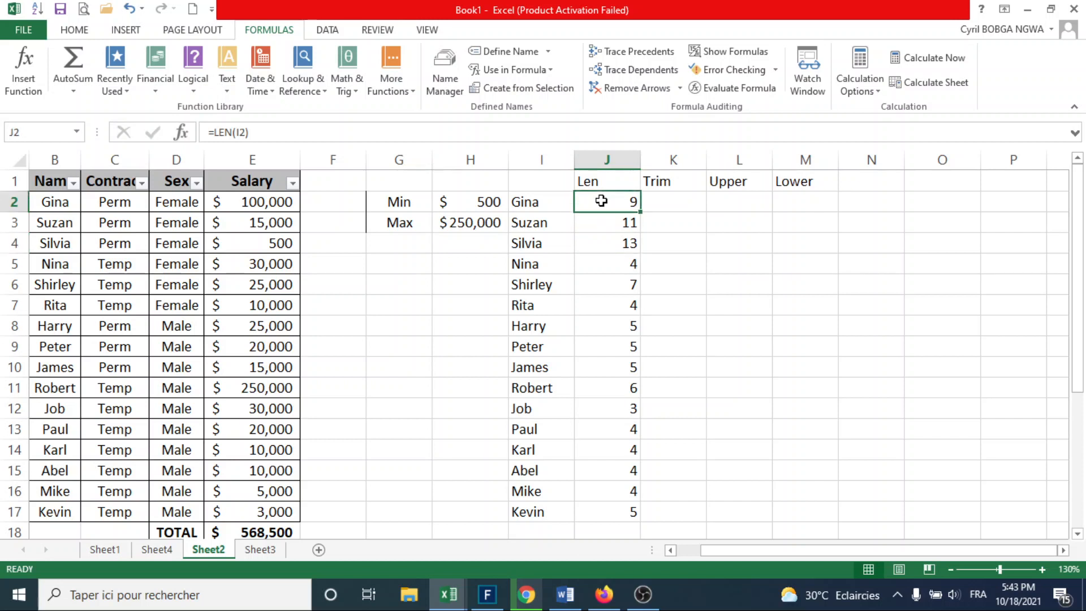
# Step: Enter =TRIM(I2) in cell K2 to strip the extra spaces from the first copied name
pyautogui.click(676, 203)
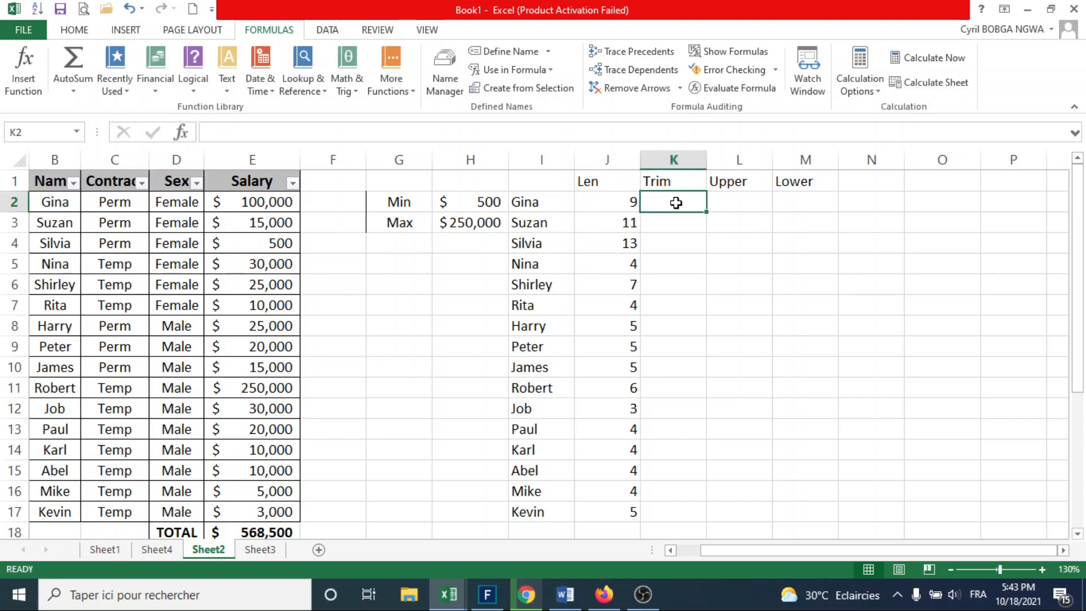
pyautogui.click(669, 180)
pyautogui.click(666, 205)
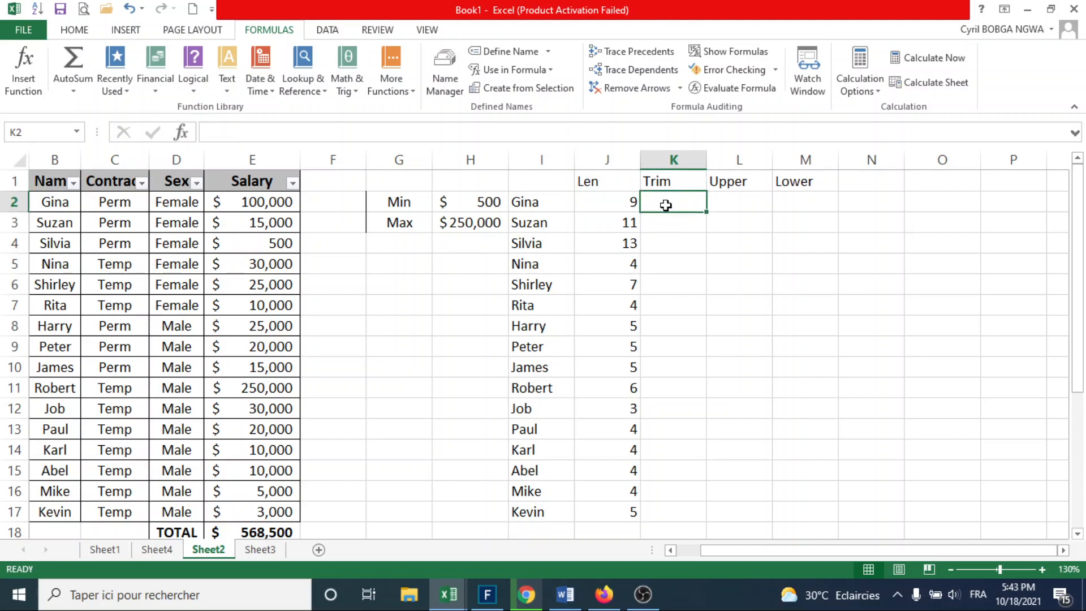
pyautogui.write('=tr')
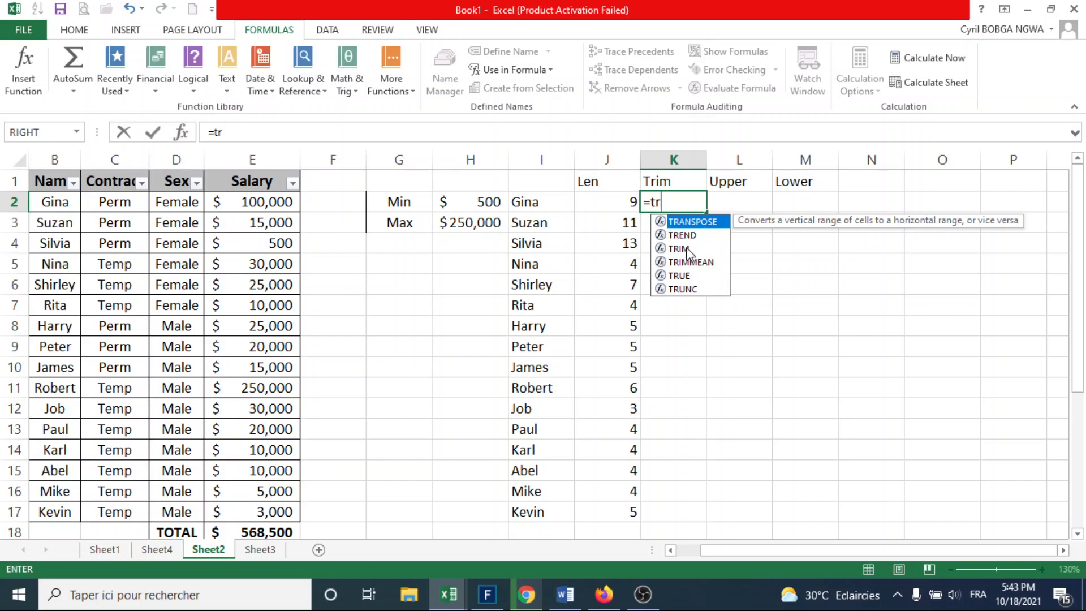
pyautogui.doubleClick(687, 250)
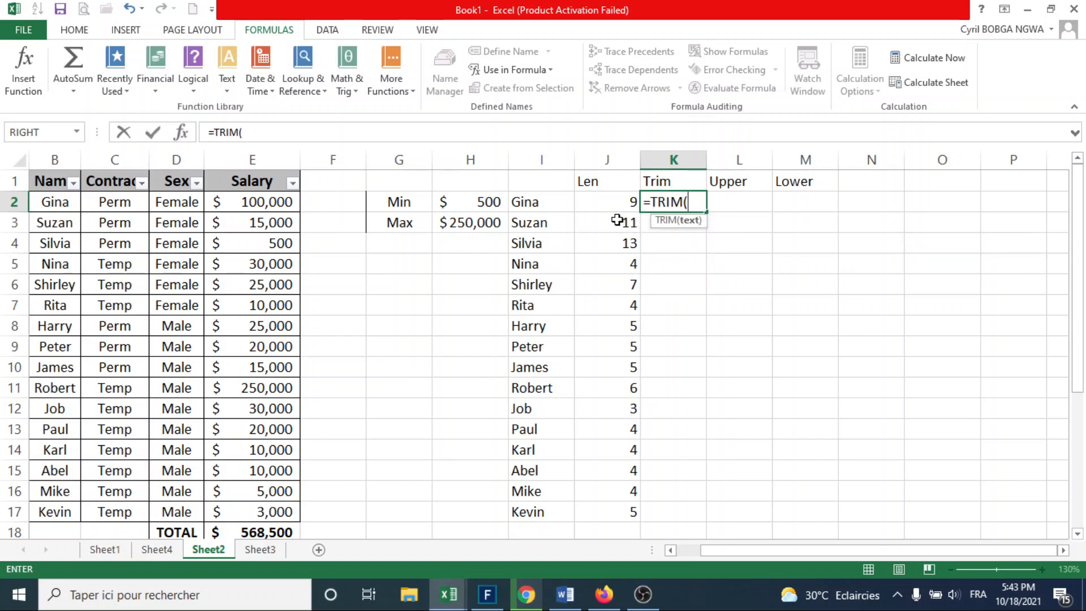
pyautogui.click(540, 202)
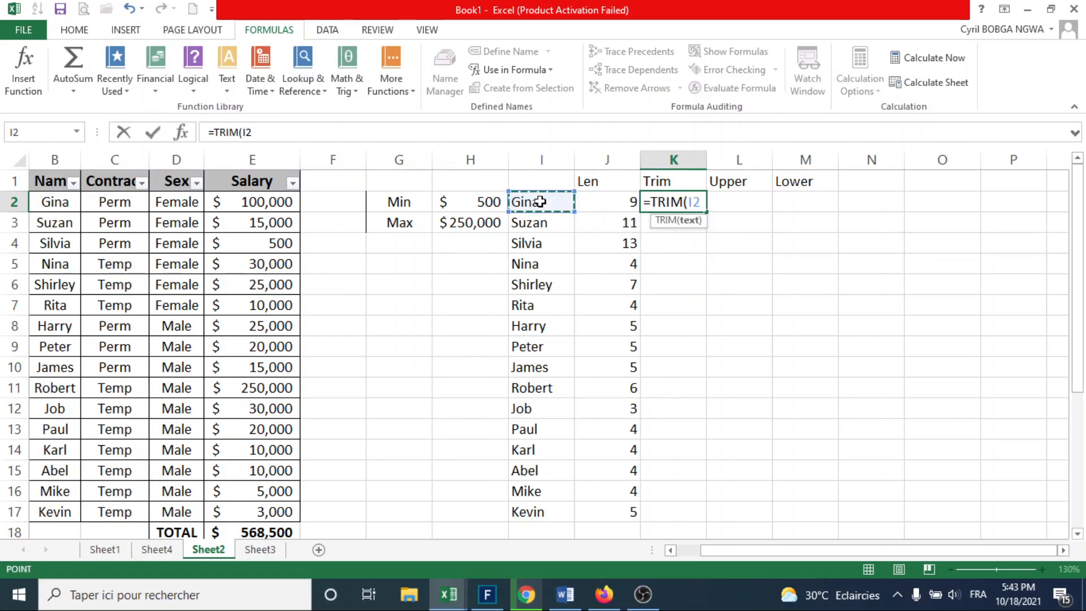
pyautogui.write(')')
pyautogui.press('Return')
pyautogui.click(669, 200)
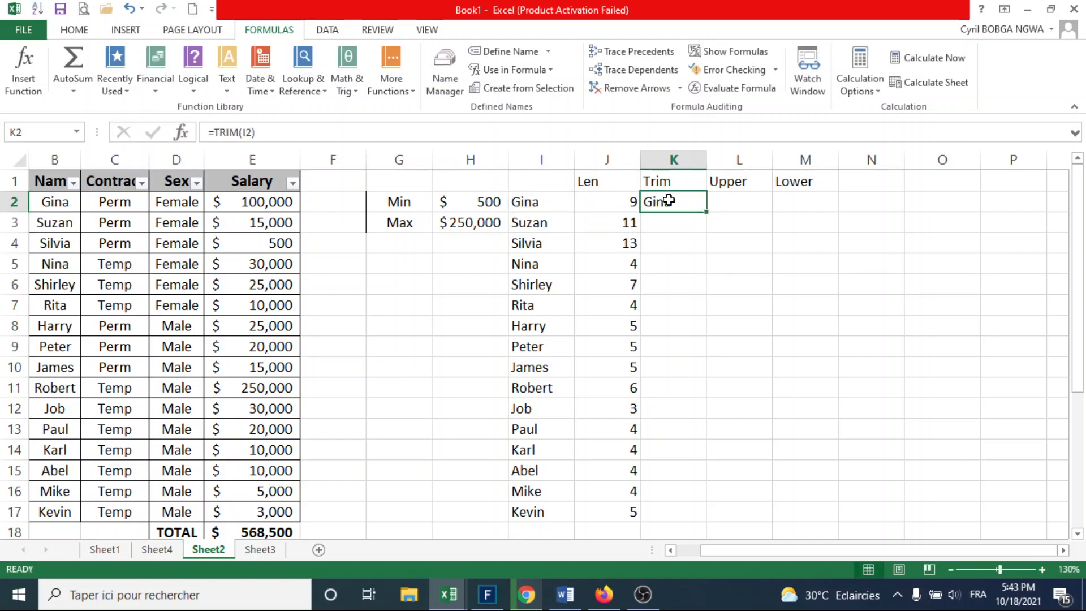
# Step: Change the LEN formula in J2 to =LEN(K2) so it measures the trimmed name
pyautogui.click(618, 203)
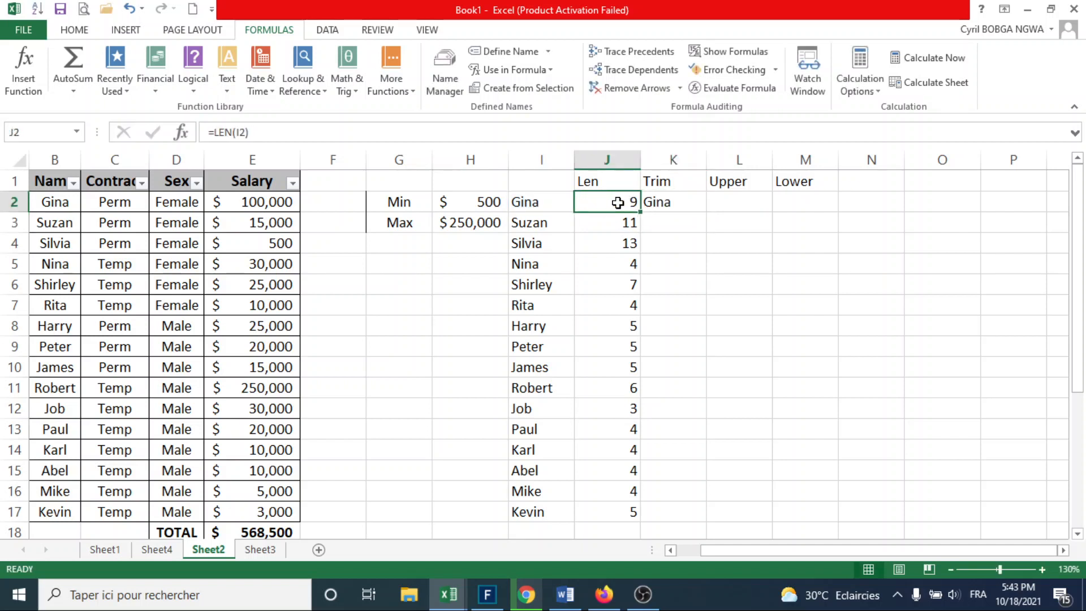
pyautogui.click(337, 131)
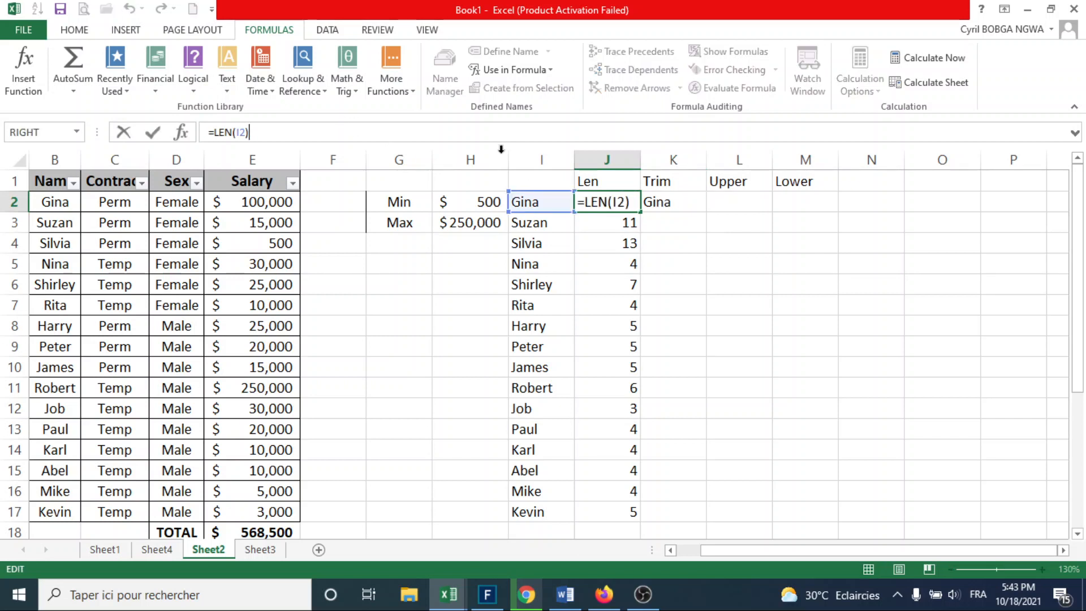
pyautogui.moveTo(566, 212); pyautogui.dragTo(656, 203)
pyautogui.press('Return')
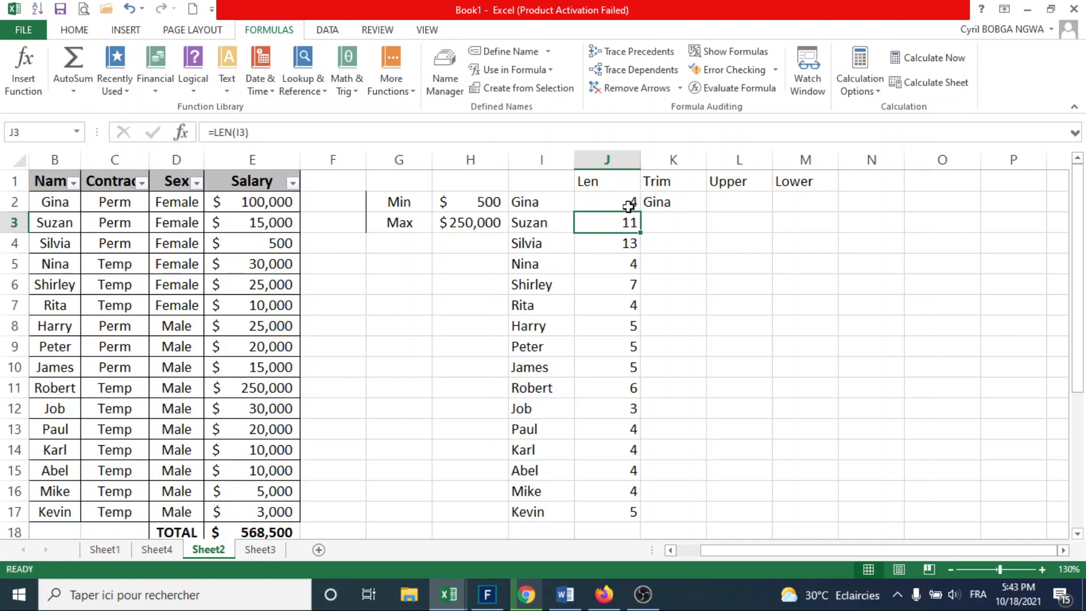
# Step: Point the LEN formula in J2 back at the untrimmed name, making it =LEN(I2), and check its length
pyautogui.click(628, 204)
pyautogui.doubleClick(628, 203)
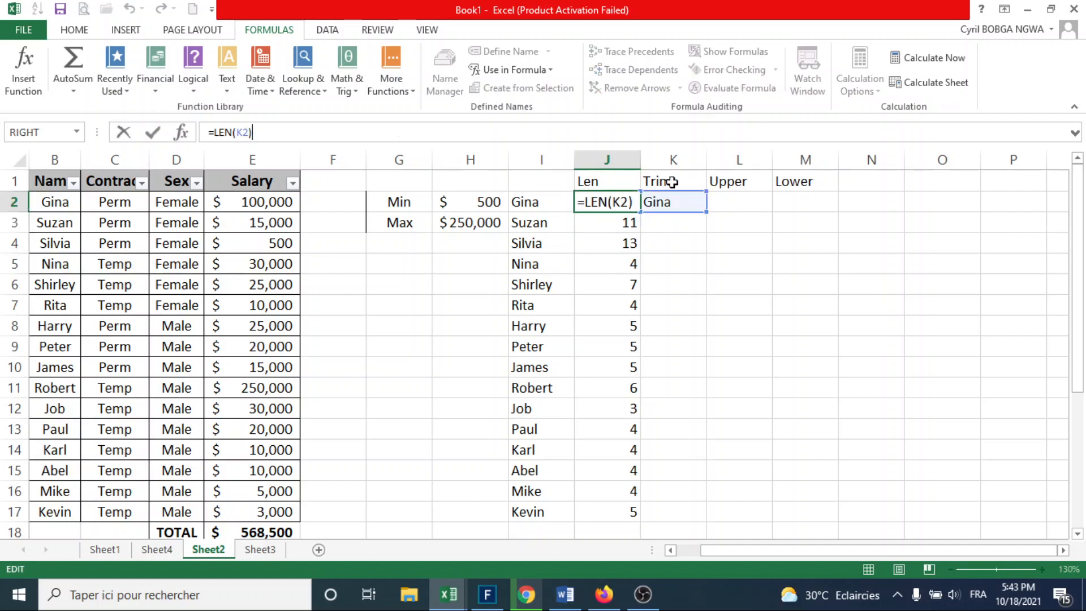
pyautogui.moveTo(695, 218); pyautogui.dragTo(560, 204)
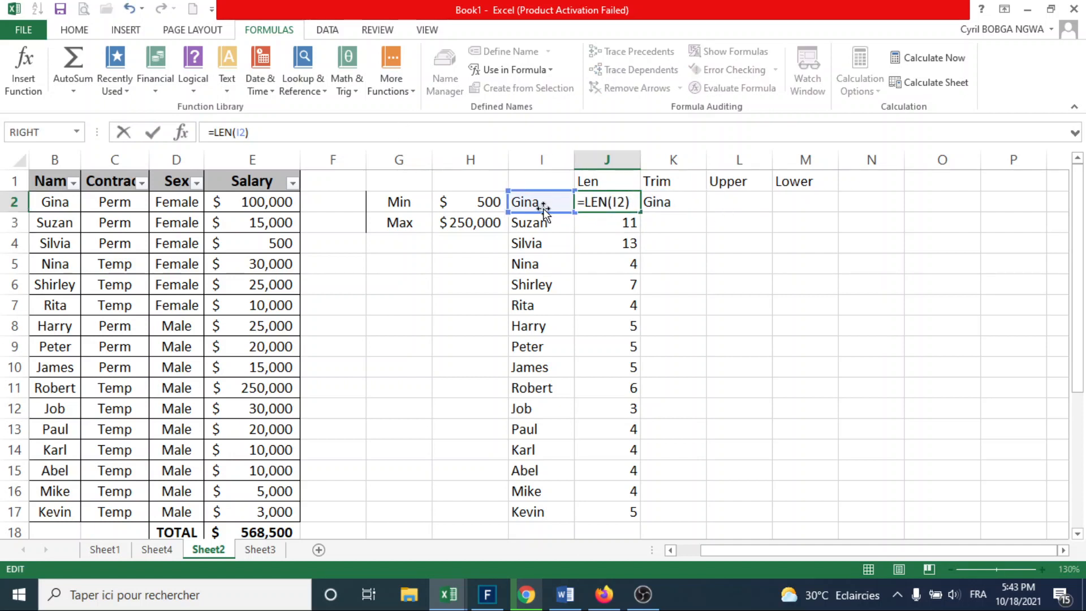
pyautogui.press('Return')
pyautogui.click(615, 200)
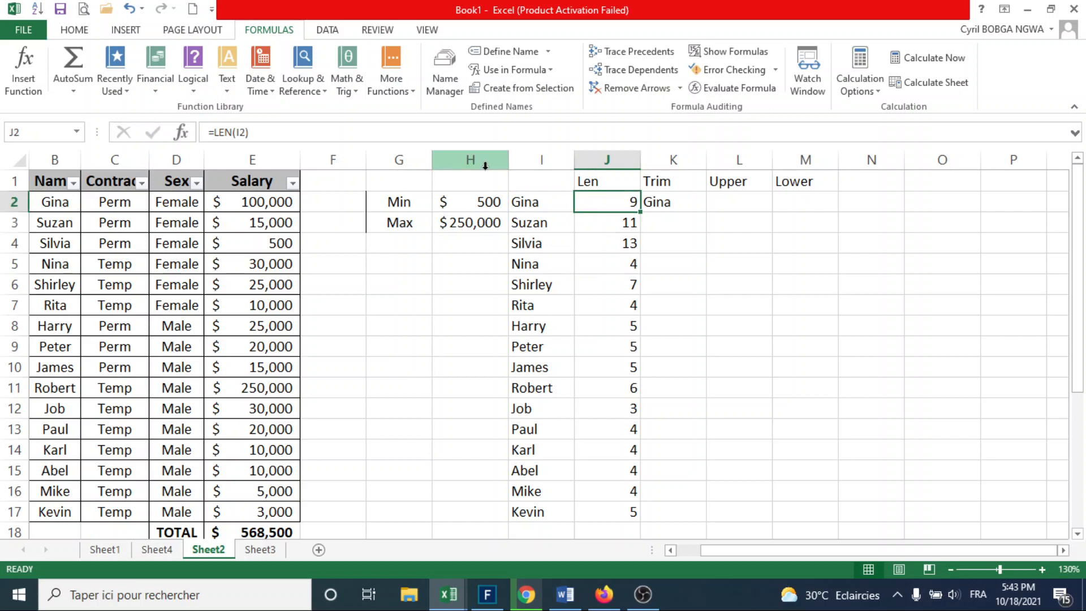
# Step: Redirect the reference in J2's LEN formula from I2 to the trimmed name in K2
pyautogui.click(372, 134)
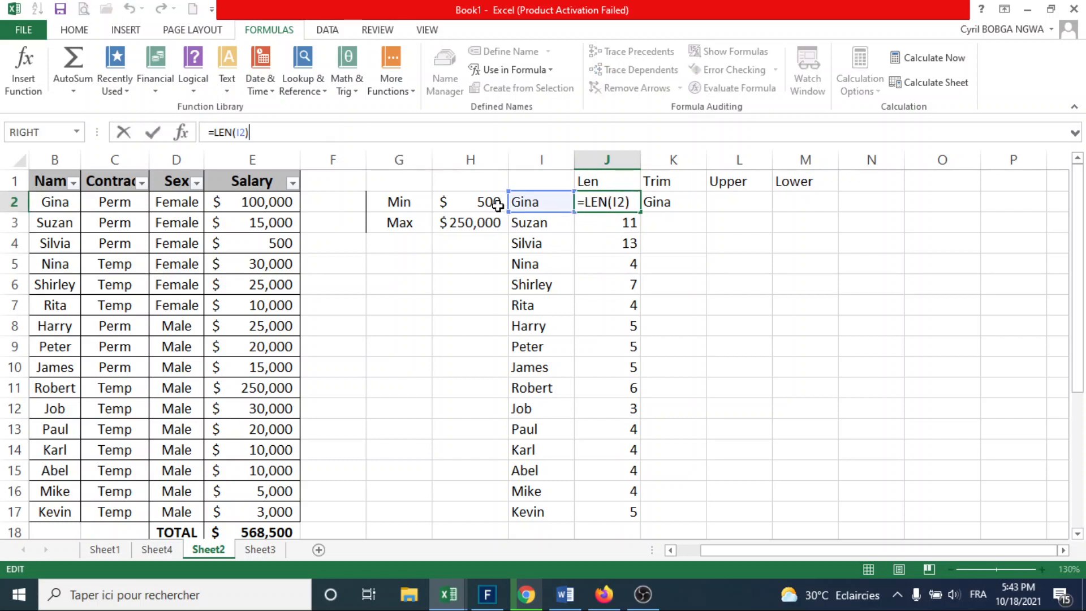
pyautogui.moveTo(519, 211); pyautogui.dragTo(686, 196)
pyautogui.press('Return')
# Step: Insert a run of leading spaces before the name in I2
pyautogui.click(548, 203)
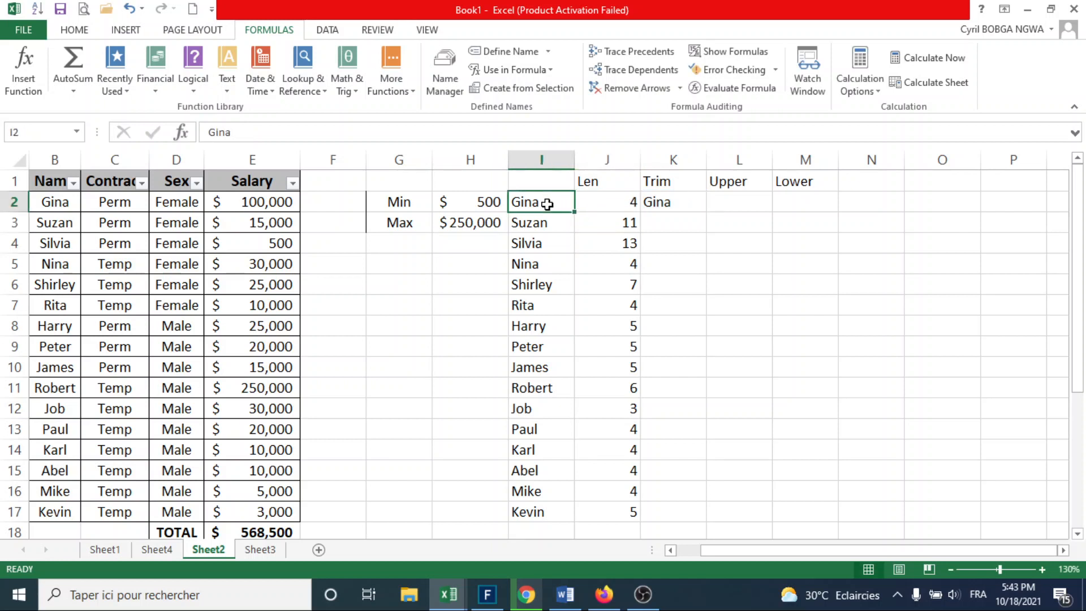
pyautogui.click(209, 132)
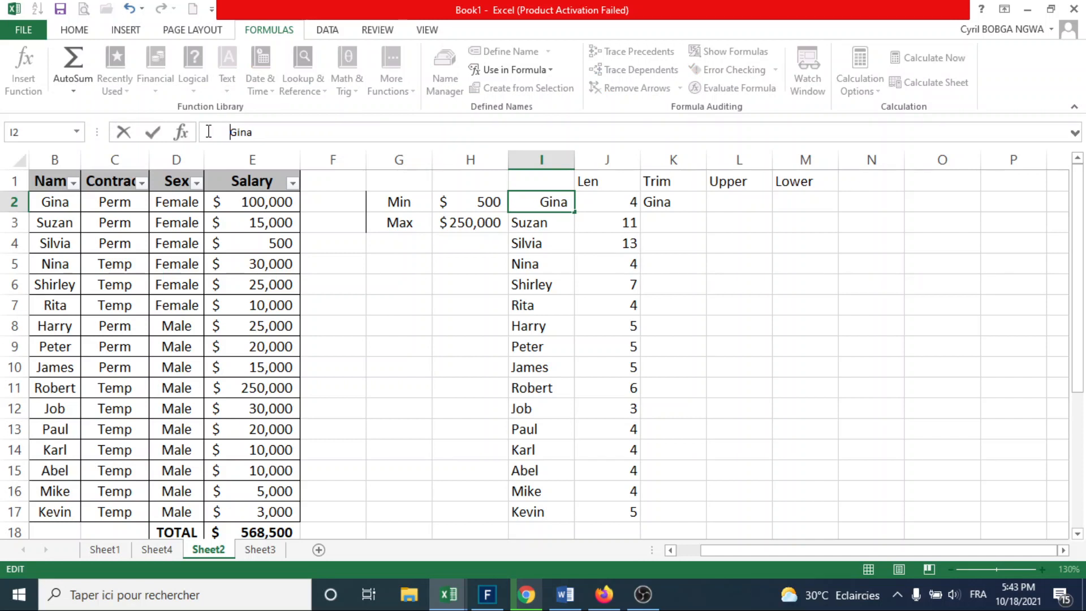
pyautogui.press('BackSpace')
pyautogui.press('BackSpace')
pyautogui.press('BackSpace')
pyautogui.press('BackSpace')
pyautogui.press('BackSpace')
pyautogui.press('Return')
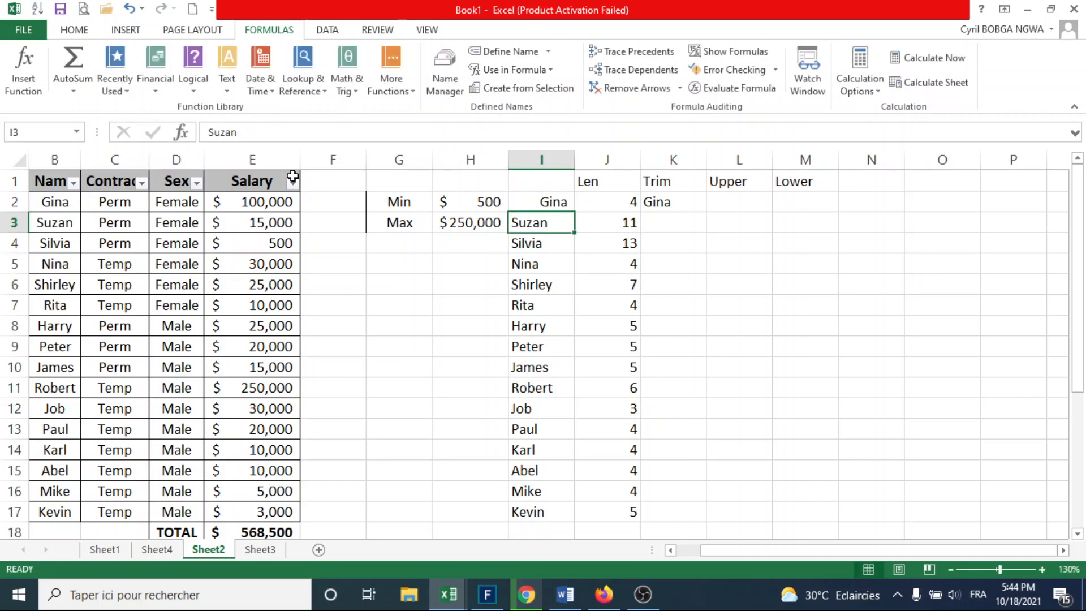
# Step: Set the formula in J2 to =LEN(I2) to check the length including the leading spaces
pyautogui.click(595, 205)
pyautogui.doubleClick(595, 204)
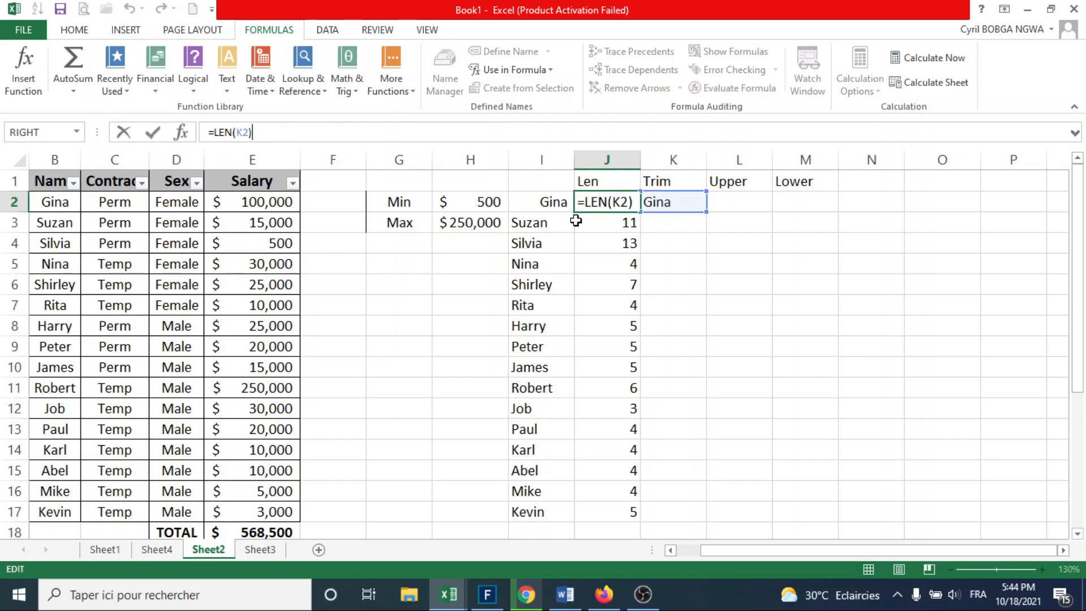
pyautogui.moveTo(654, 214); pyautogui.dragTo(523, 213)
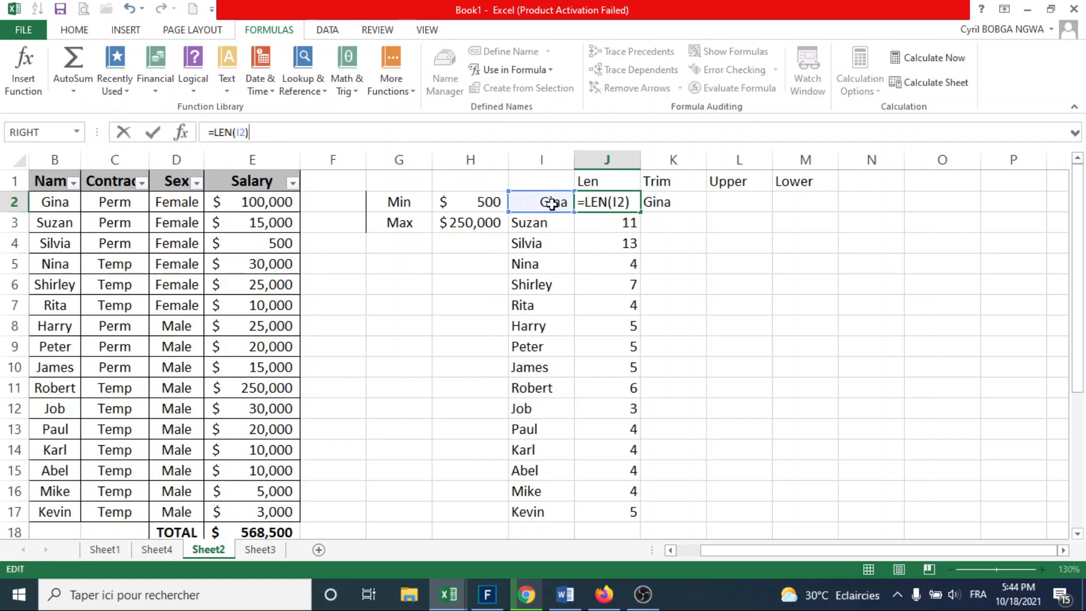
pyautogui.press('Return')
pyautogui.click(631, 204)
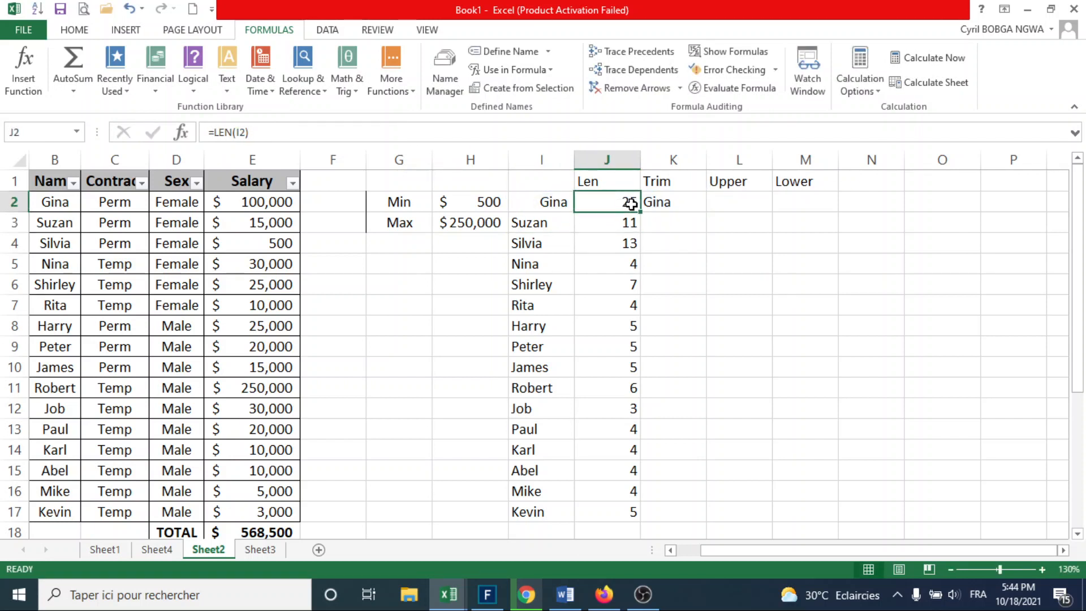
# Step: Set the formula in J2 to =LEN(K2) to check the trimmed name's length
pyautogui.click(414, 134)
pyautogui.moveTo(562, 213); pyautogui.dragTo(660, 209)
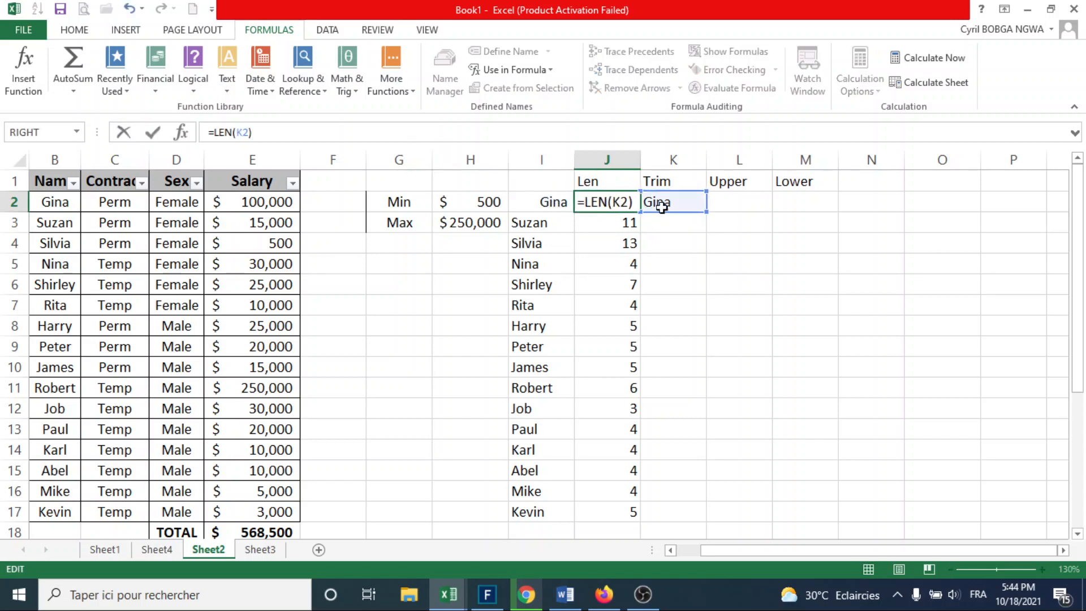
pyautogui.press('Return')
pyautogui.press('Up')
# Step: Fill the TRIM formula from K2 down to K4 and change the formula in J3 to =LEN(K3)
pyautogui.click(668, 202)
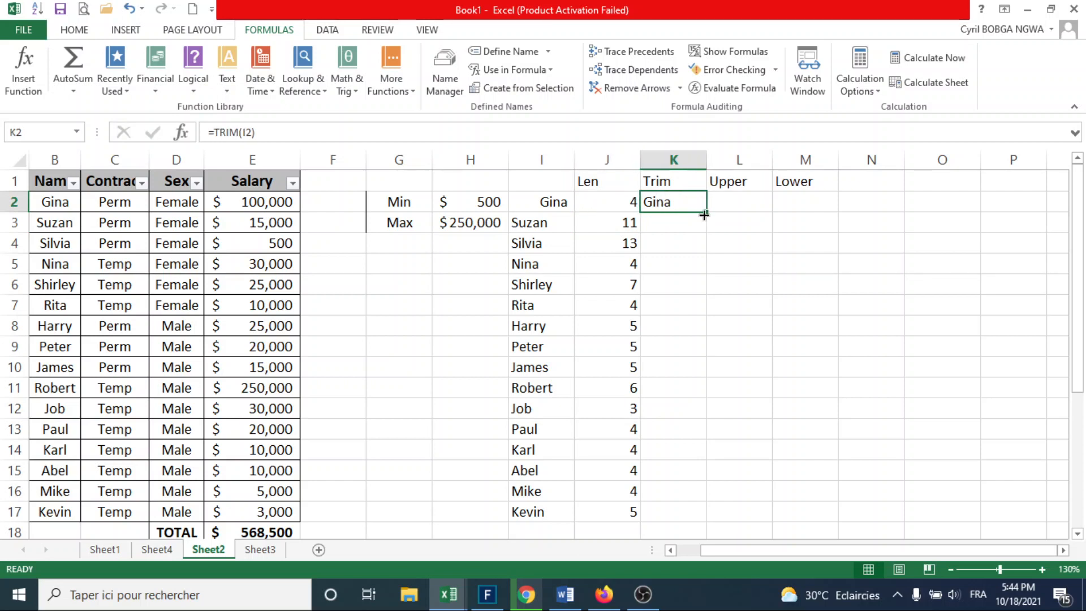
pyautogui.moveTo(705, 215); pyautogui.dragTo(704, 249)
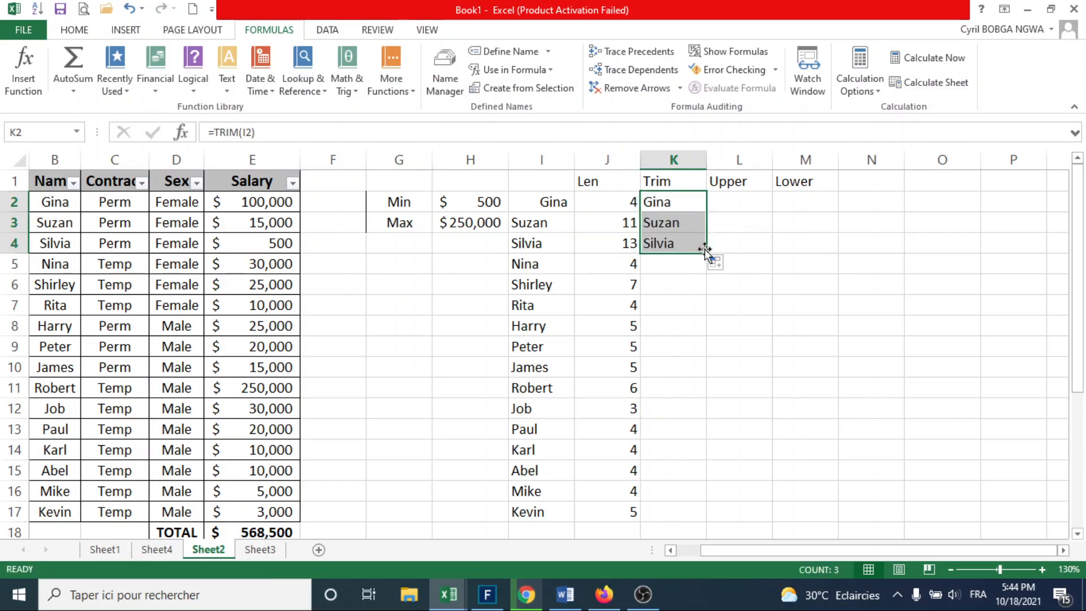
pyautogui.click(614, 223)
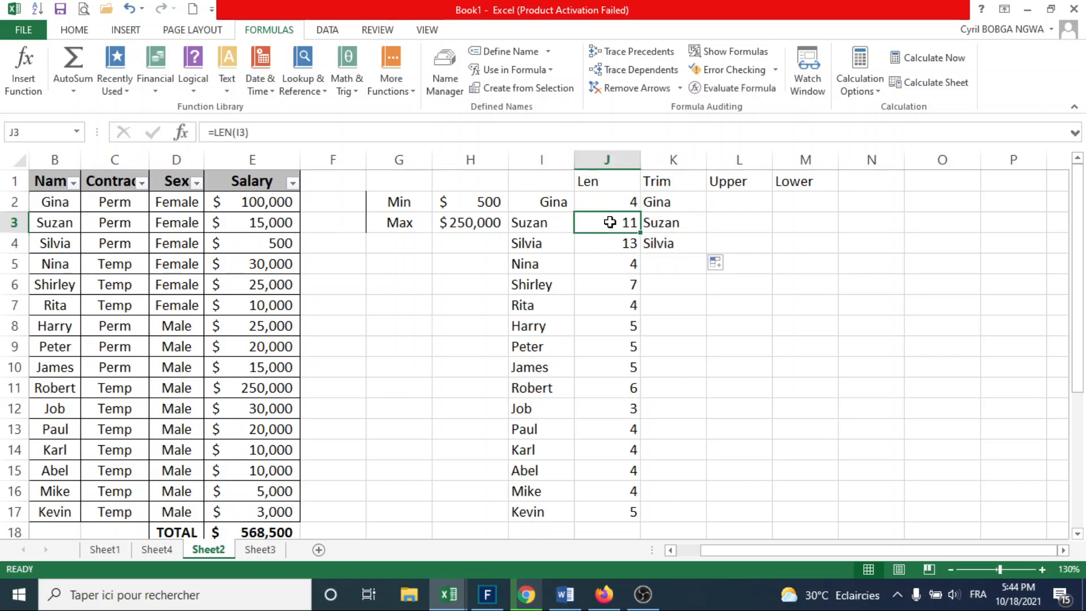
pyautogui.click(366, 132)
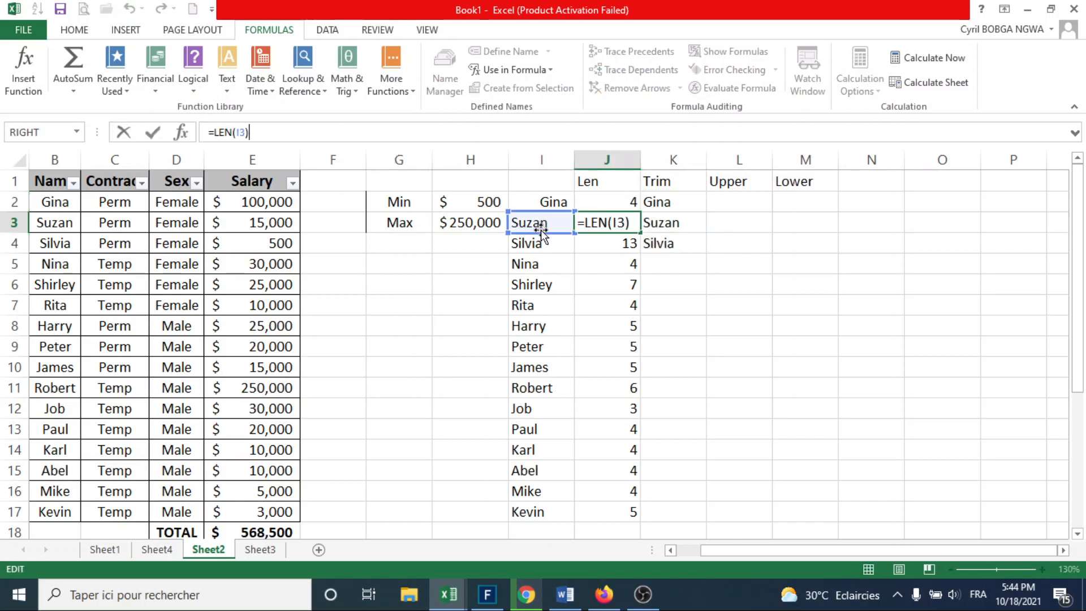
pyautogui.moveTo(575, 232); pyautogui.dragTo(707, 231)
pyautogui.press('Return')
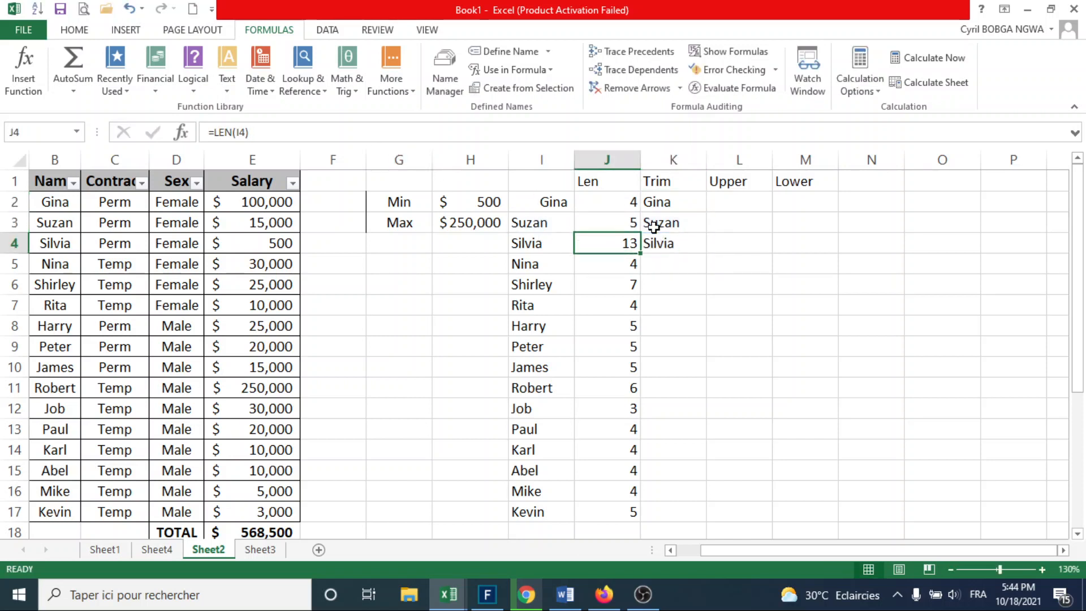
pyautogui.click(664, 223)
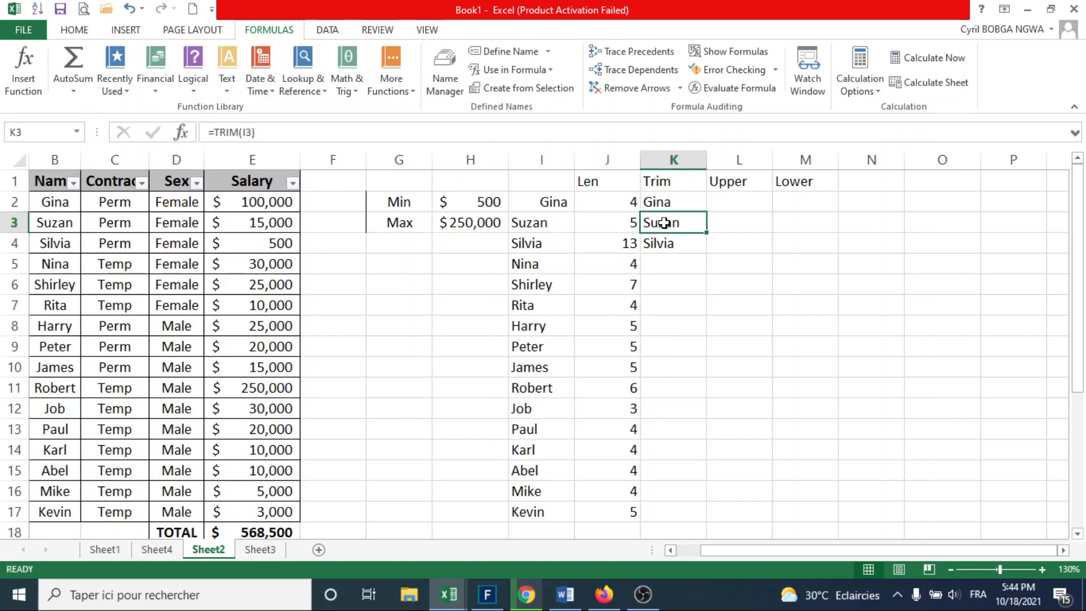
# Step: Enter =UPPER(I2) in cell L2 to convert the first copied name to uppercase
pyautogui.click(733, 203)
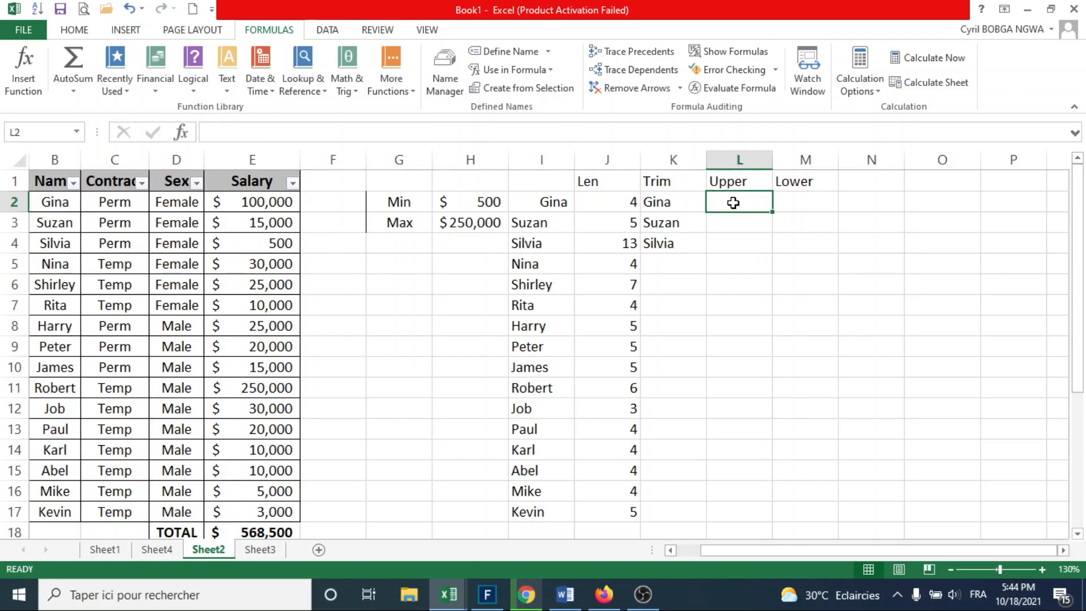
pyautogui.write('=u')
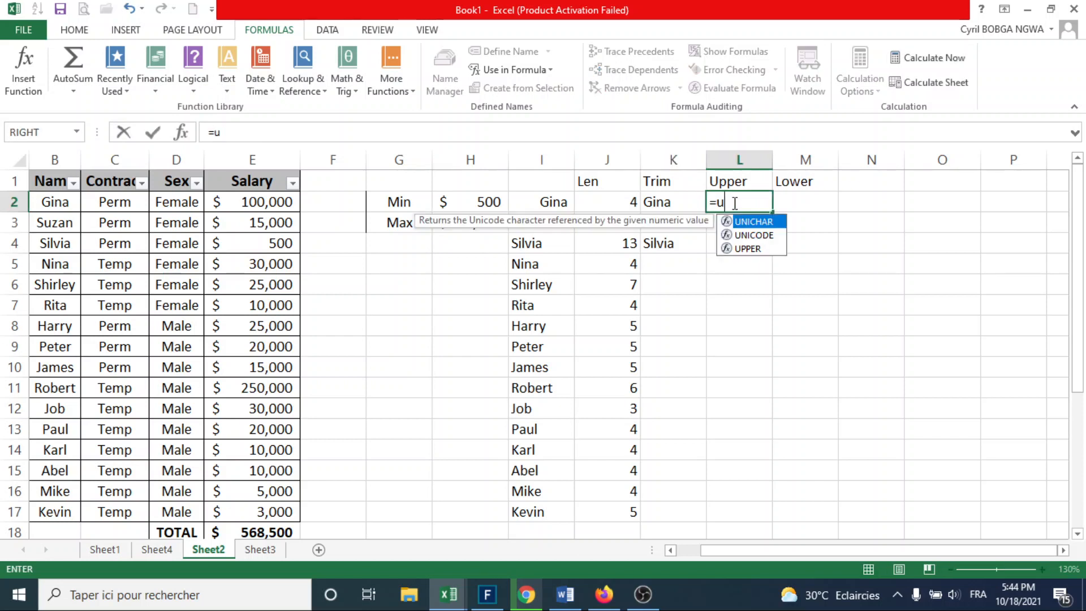
pyautogui.write('pp')
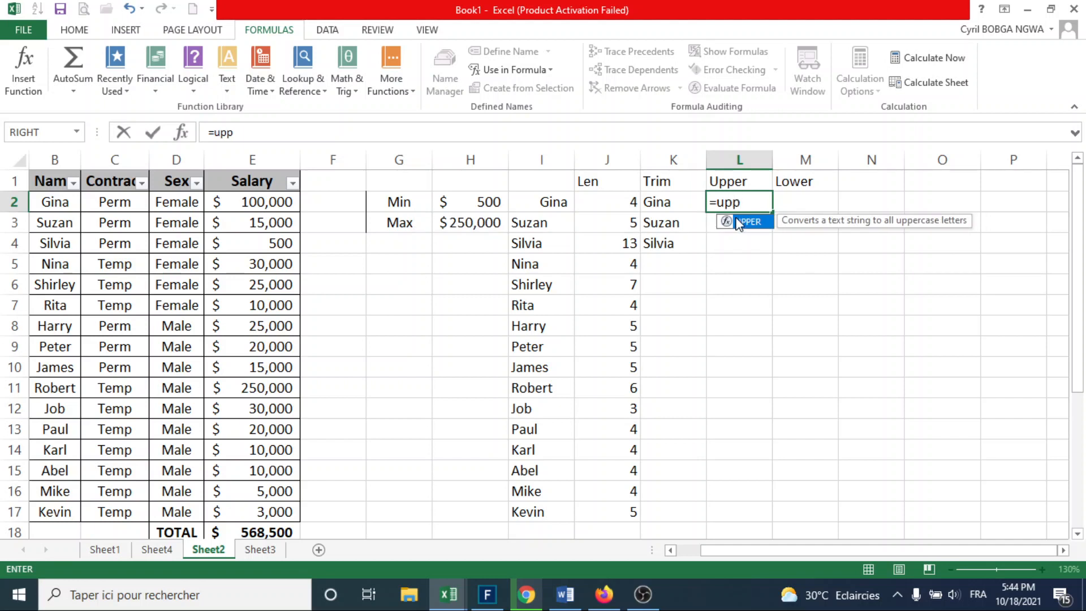
pyautogui.doubleClick(753, 225)
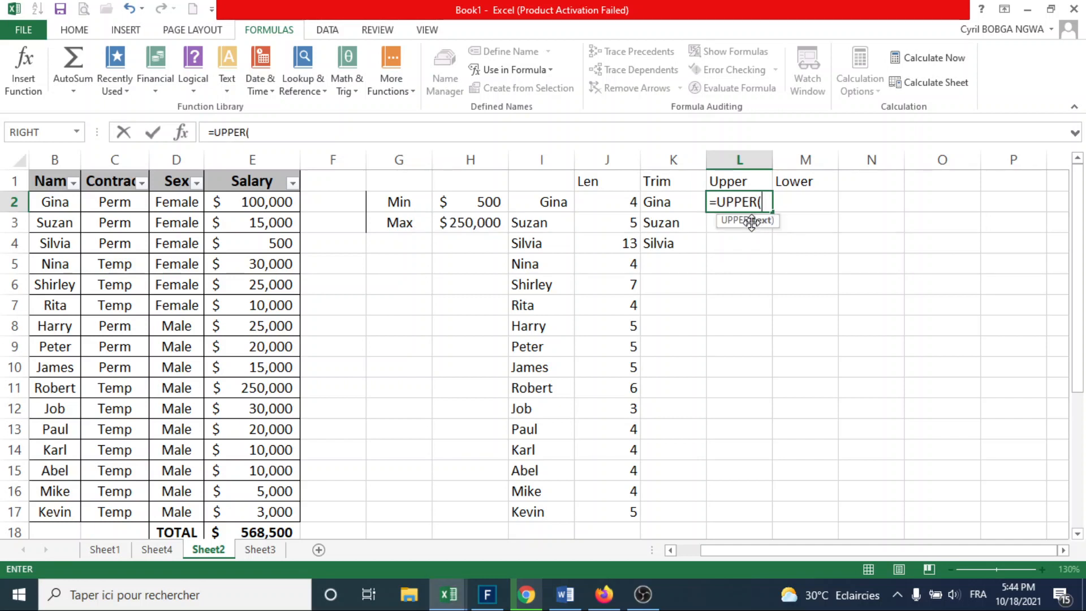
pyautogui.click(541, 204)
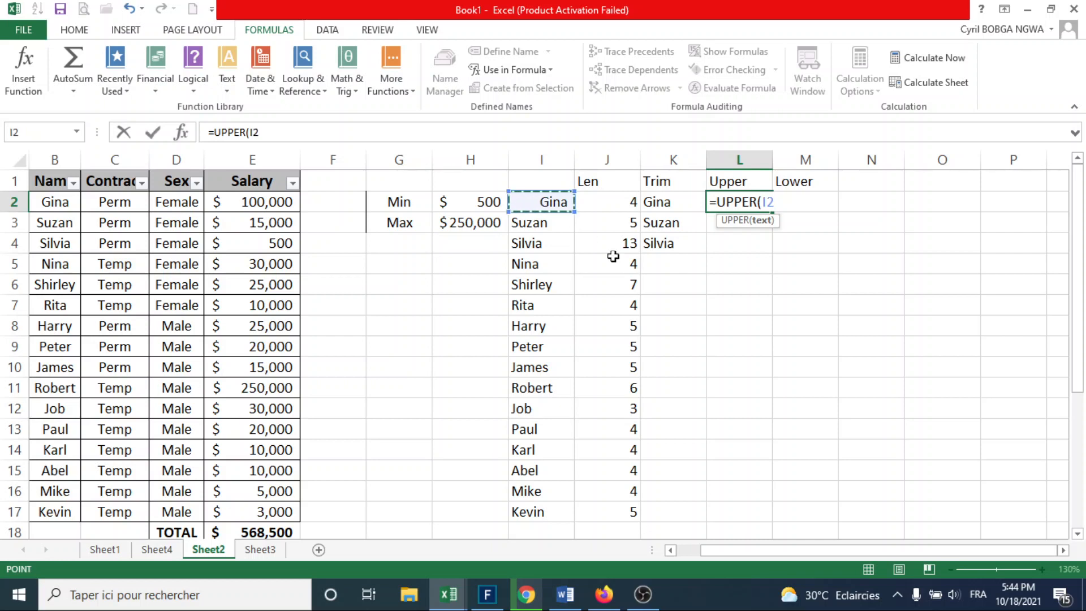
pyautogui.write(')')
pyautogui.press('Return')
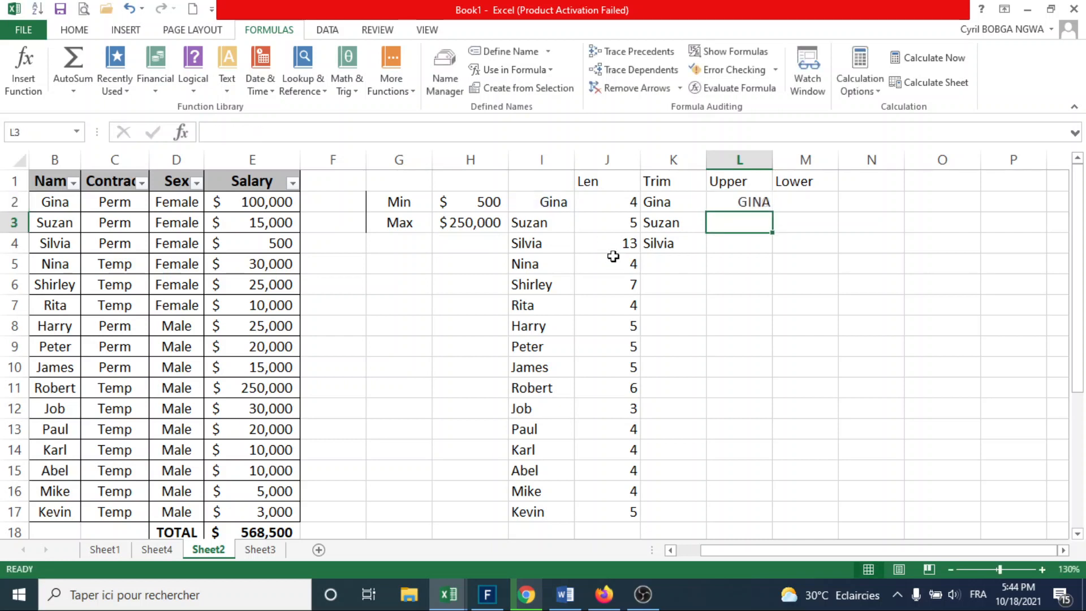
# Step: Widen column L slightly and fill the UPPER formula from L2 down to L17
pyautogui.click(752, 203)
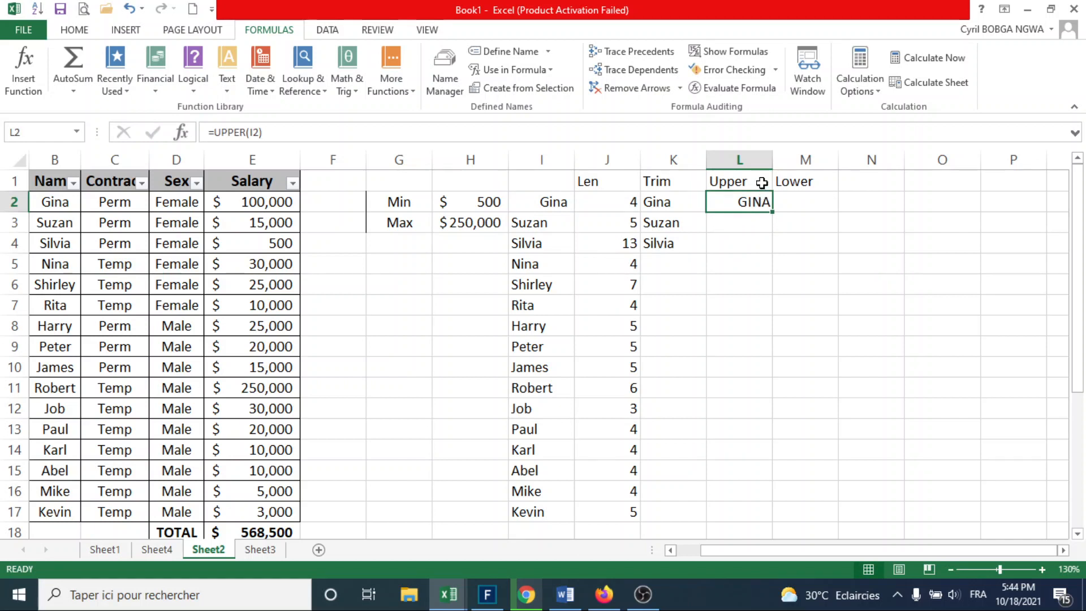
pyautogui.moveTo(773, 160); pyautogui.dragTo(783, 160)
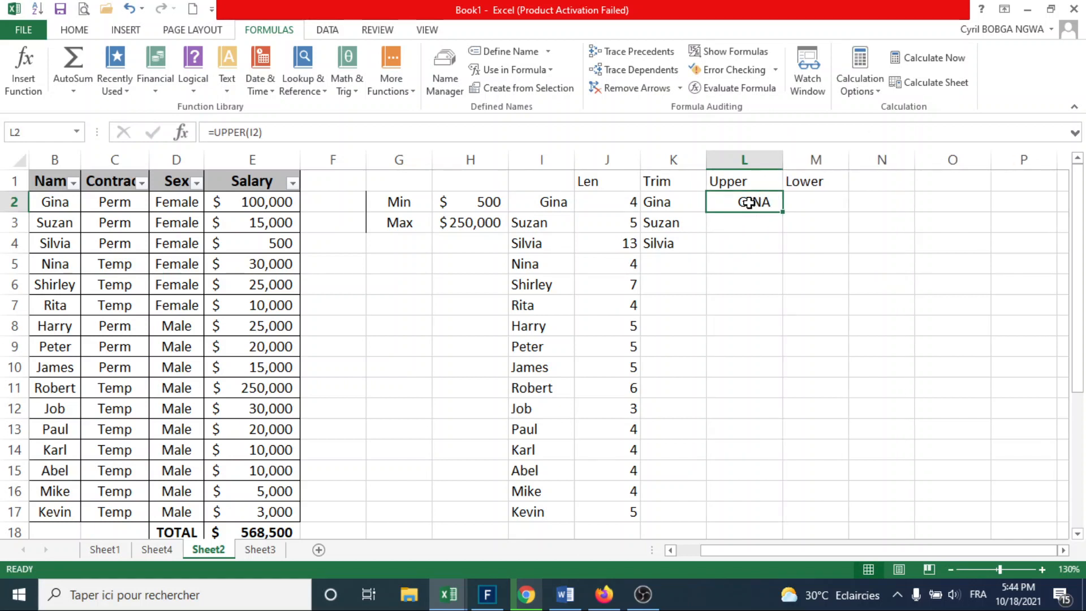
pyautogui.moveTo(784, 211); pyautogui.dragTo(792, 516)
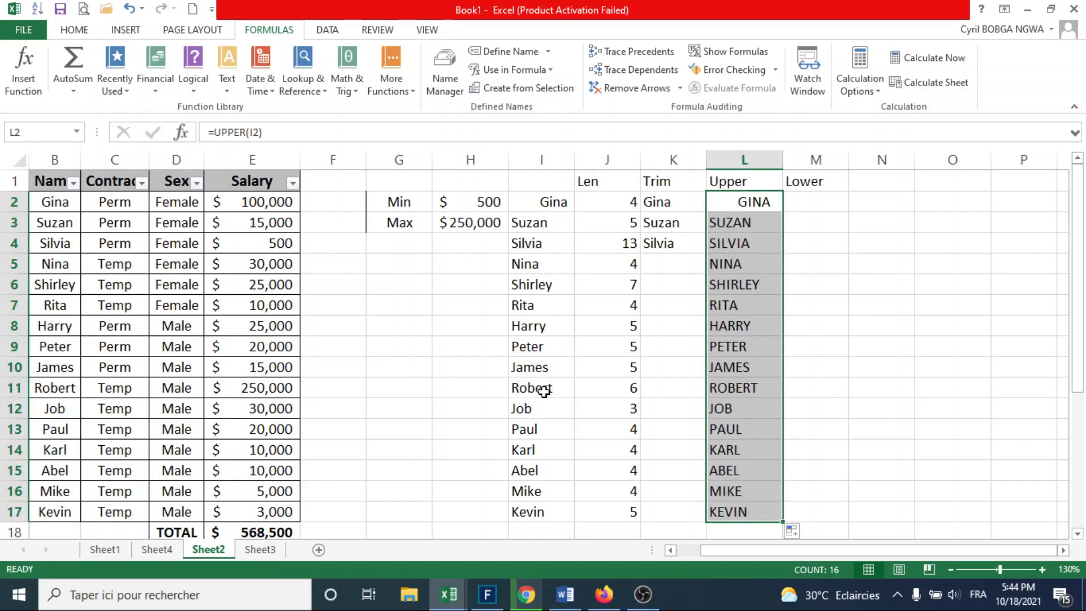
pyautogui.click(528, 225)
pyautogui.click(528, 245)
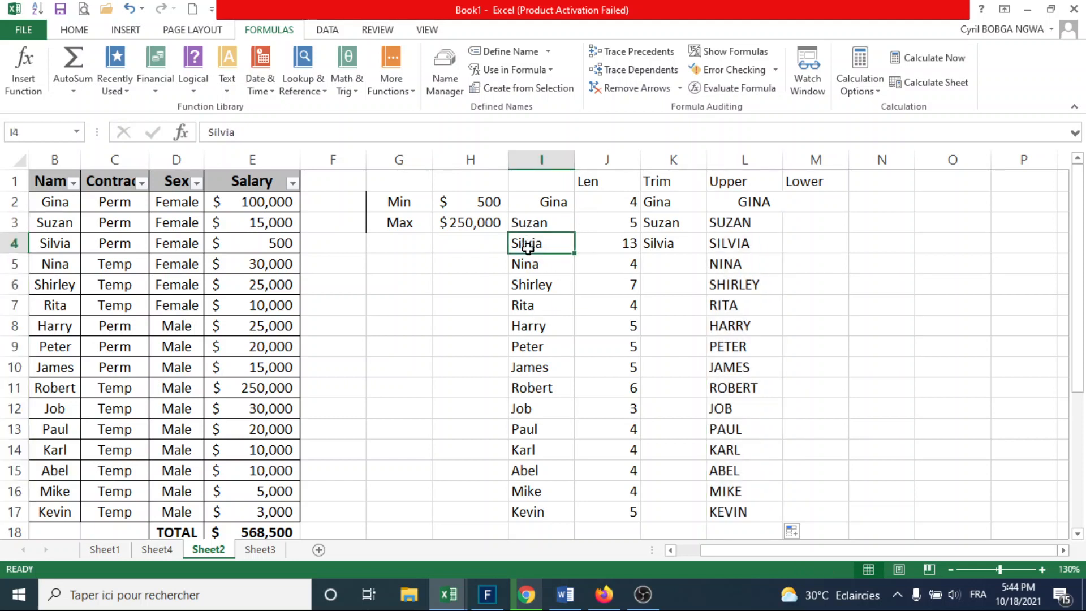
pyautogui.click(529, 264)
pyautogui.click(535, 284)
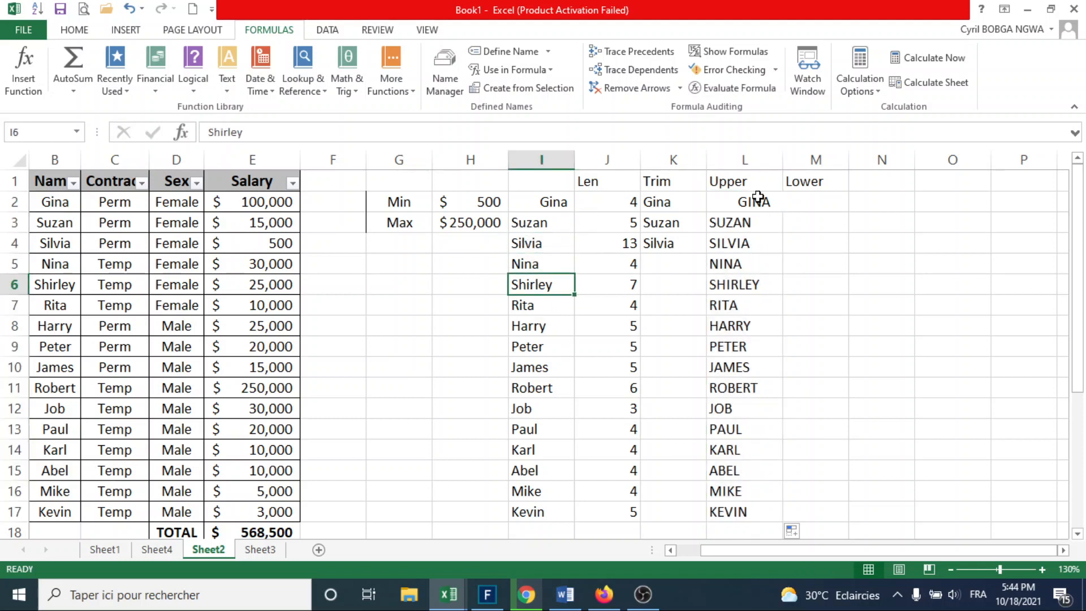
pyautogui.click(742, 185)
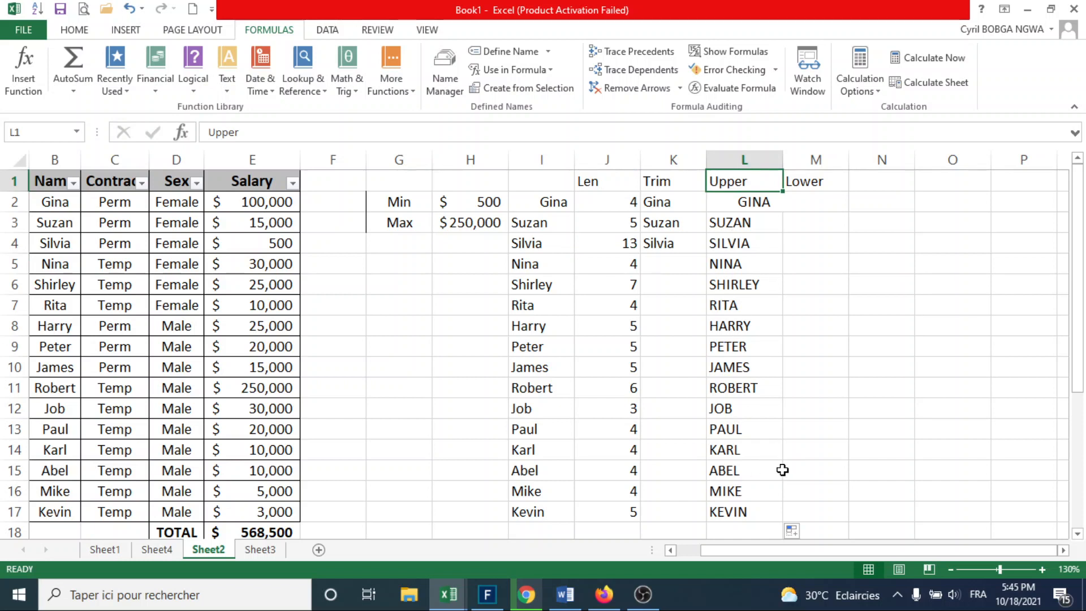
# Step: Enter =LOWER(I2) in cell M2 and fill the formula down to M17
pyautogui.click(809, 201)
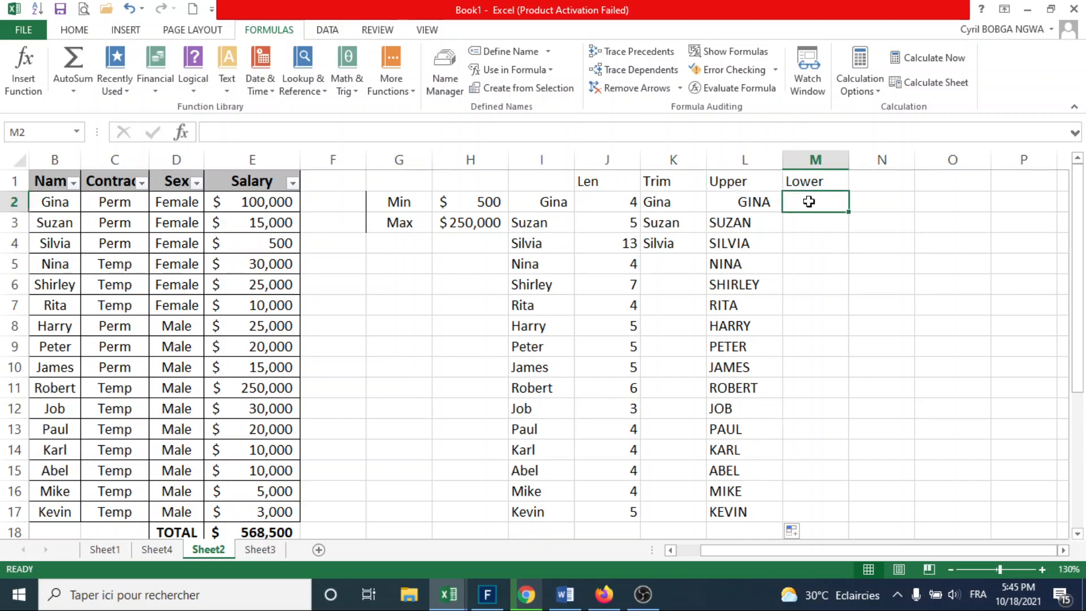
pyautogui.write('=')
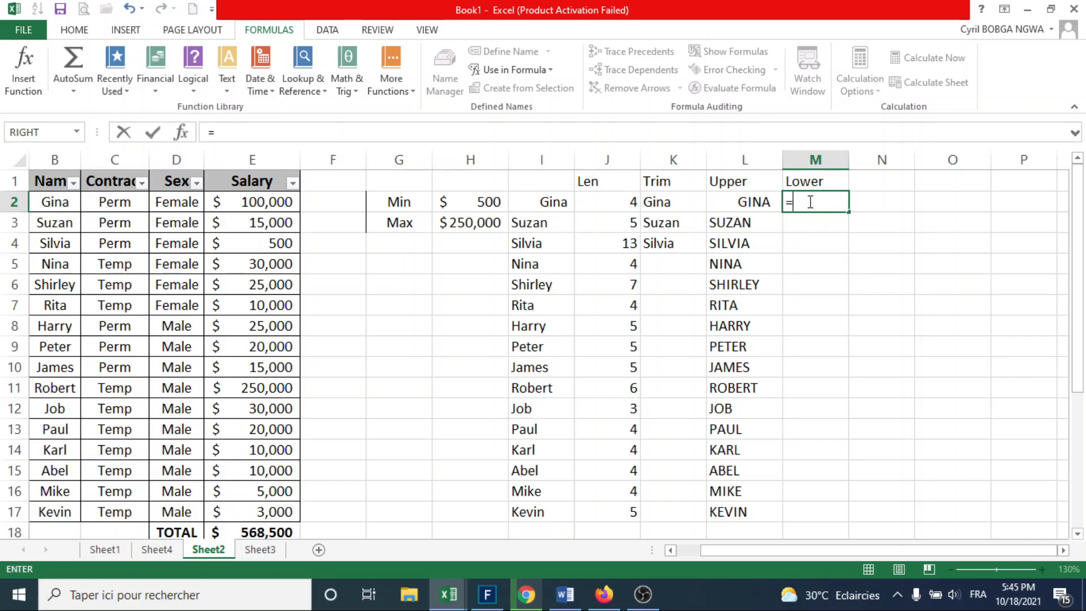
pyautogui.write('lowe')
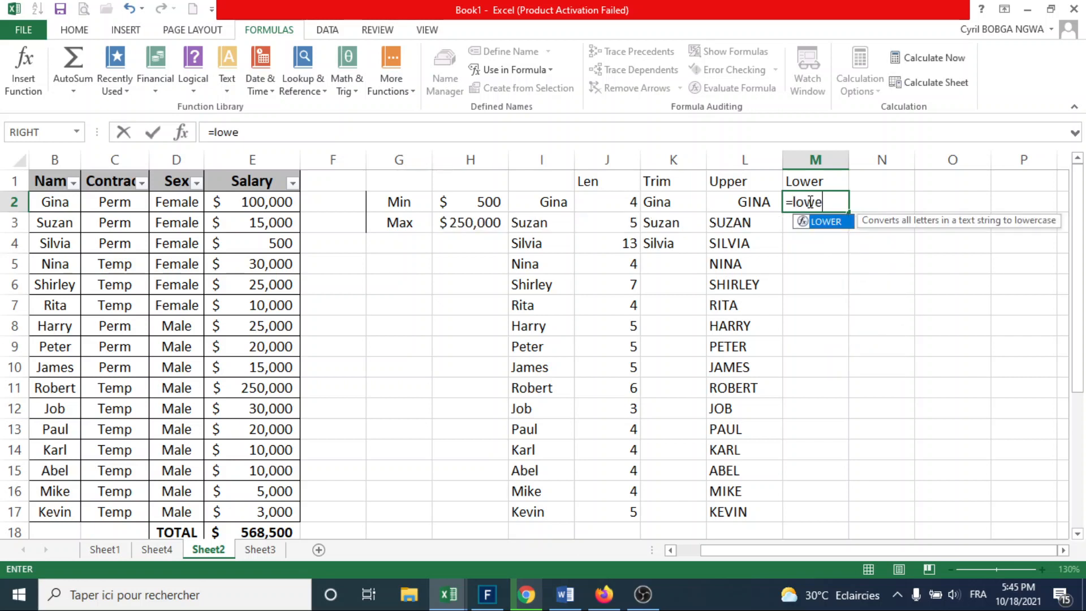
pyautogui.doubleClick(825, 223)
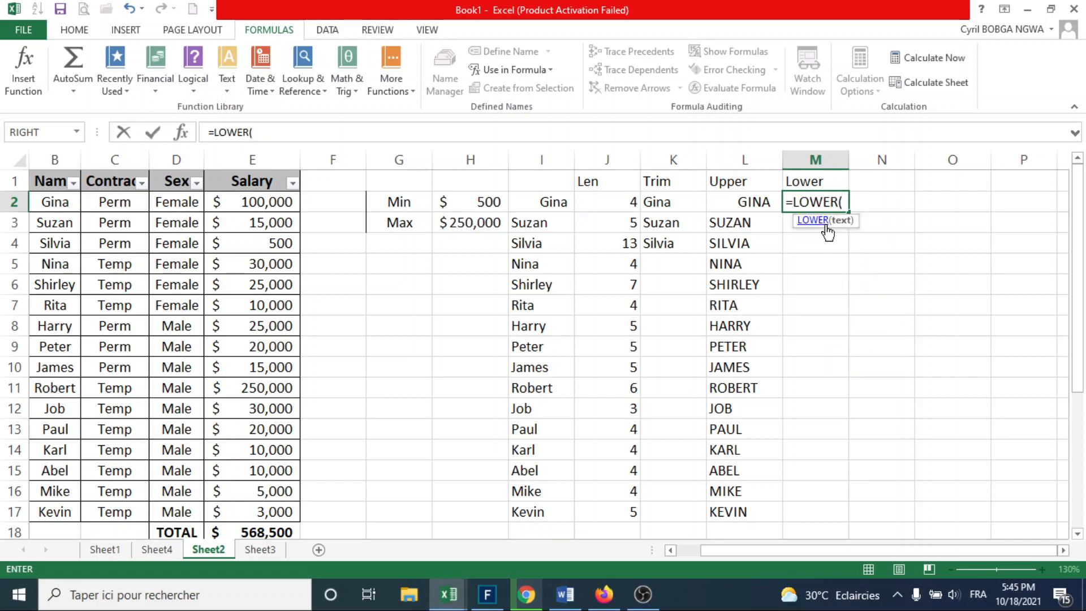
pyautogui.click(548, 203)
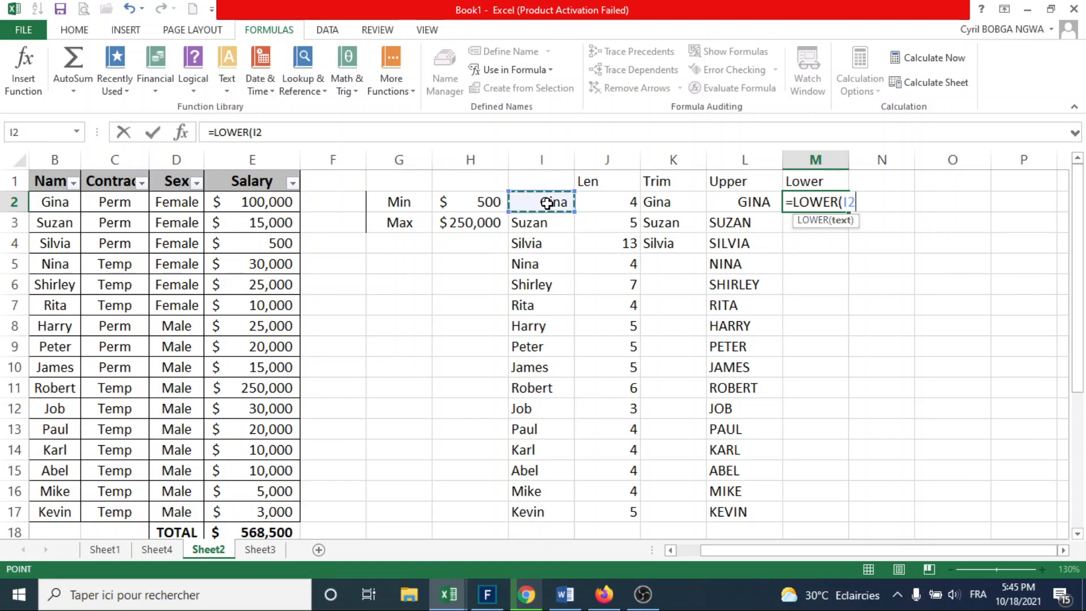
pyautogui.write(')')
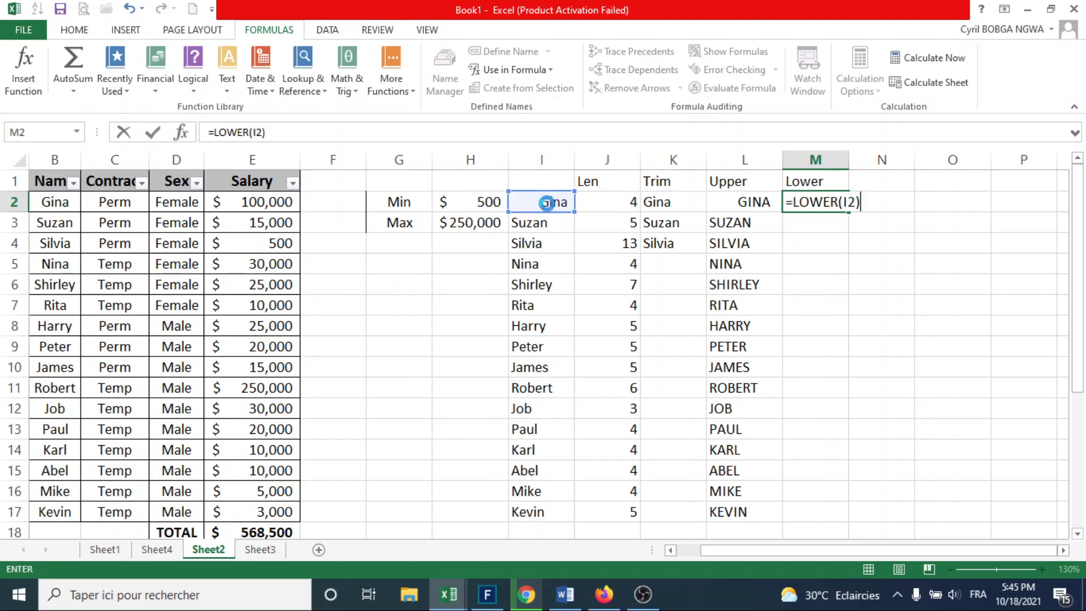
pyautogui.press('Return')
pyautogui.click(819, 202)
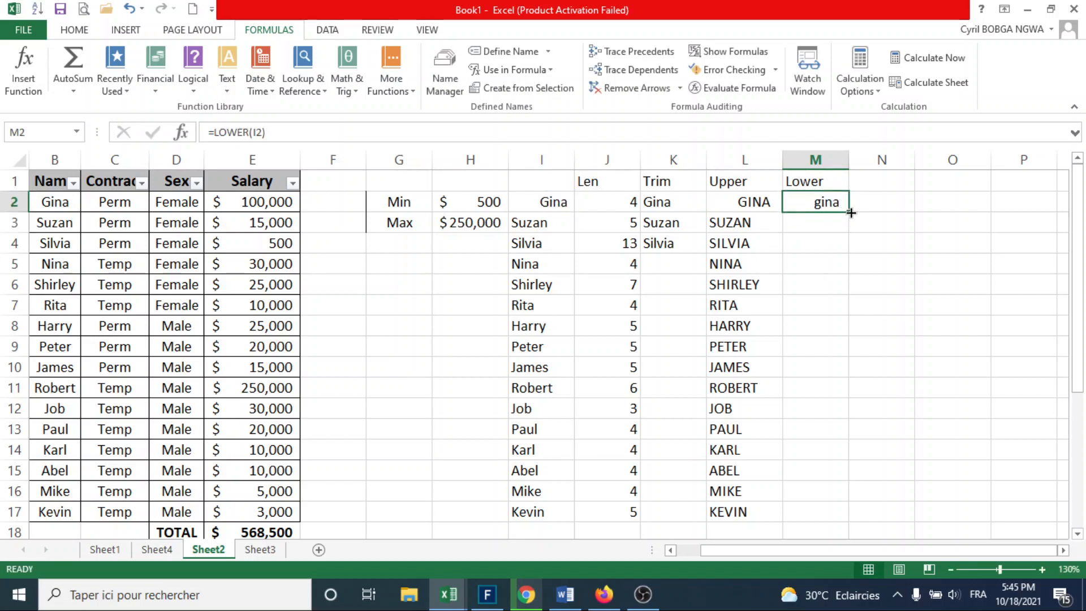
pyautogui.moveTo(851, 213); pyautogui.dragTo(834, 523)
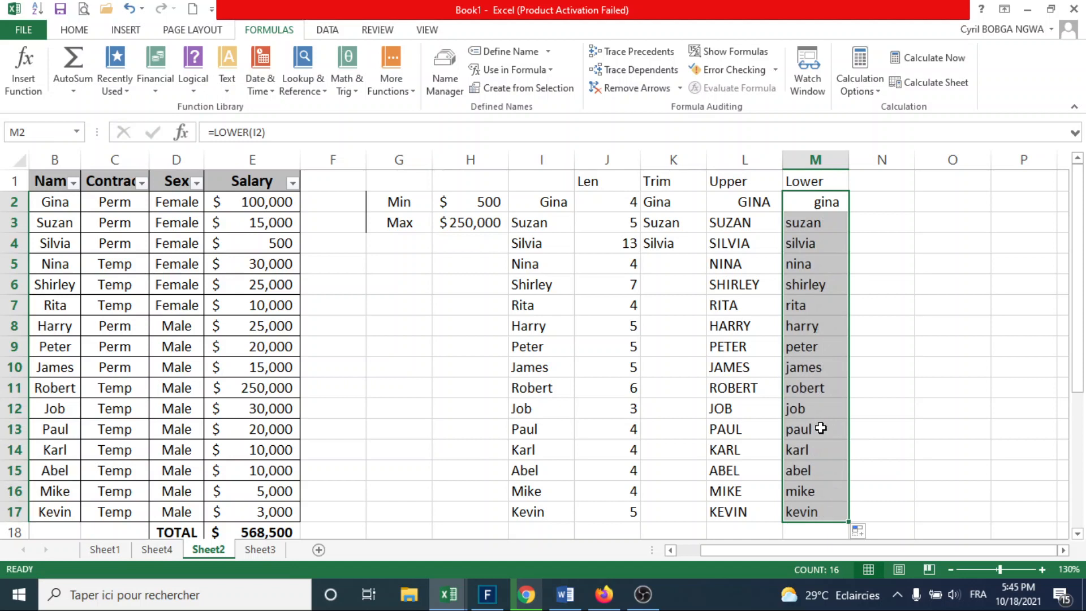
# Step: Examine the lowercase names in column M and compare them with the uppercase names in column L
pyautogui.click(810, 208)
pyautogui.click(814, 224)
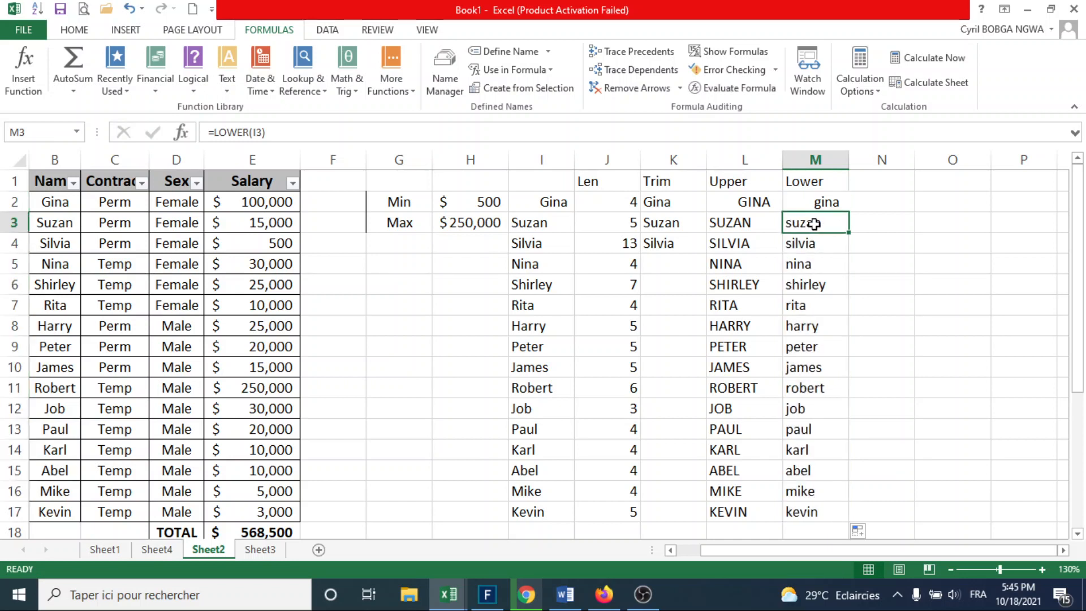
pyautogui.click(818, 239)
pyautogui.click(820, 284)
pyautogui.click(817, 202)
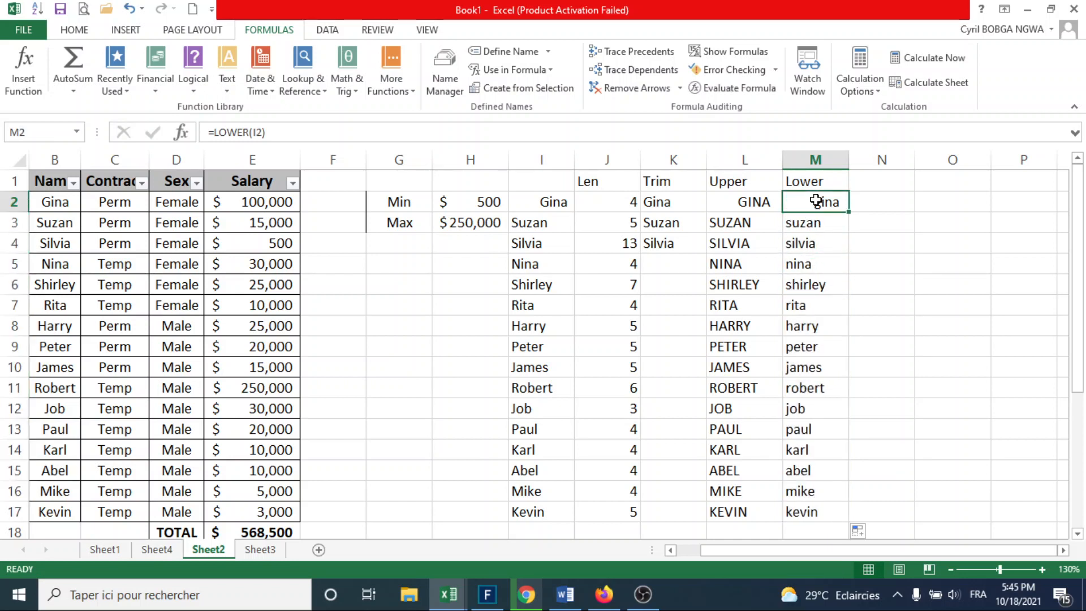
pyautogui.click(816, 187)
pyautogui.click(767, 217)
pyautogui.click(810, 253)
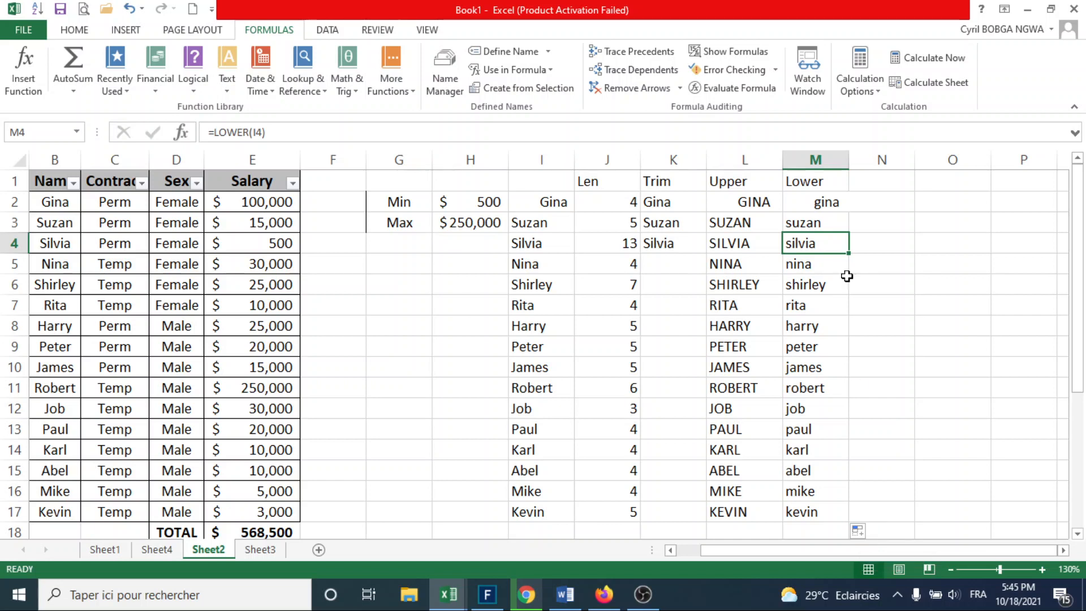
# Step: Enter the heading Concatenate in cell O1
pyautogui.click(925, 185)
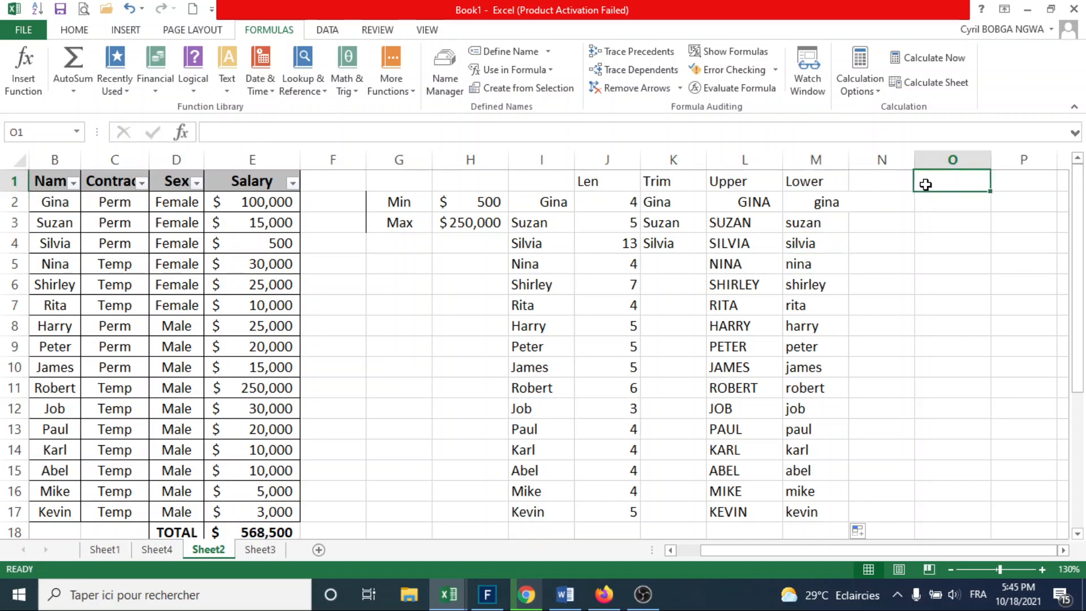
pyautogui.write('Con')
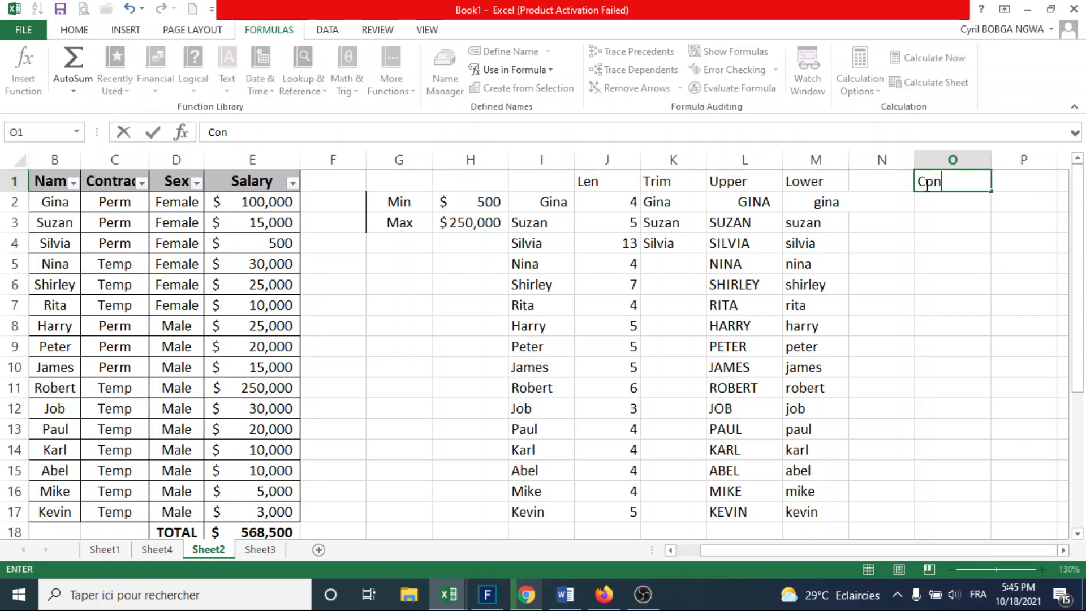
pyautogui.write('catena')
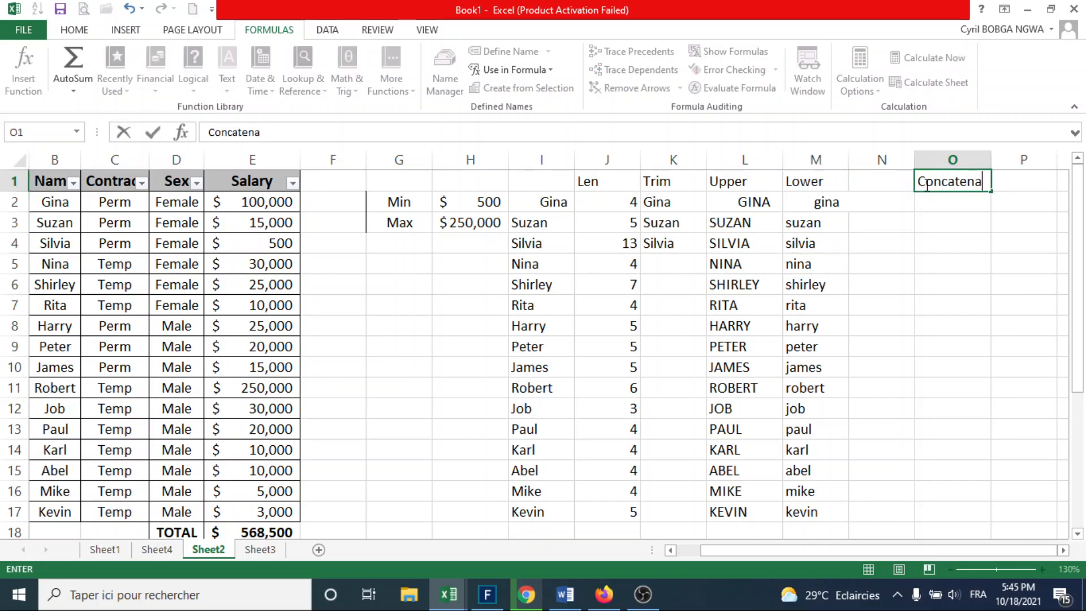
pyautogui.write('te')
pyautogui.press('Return')
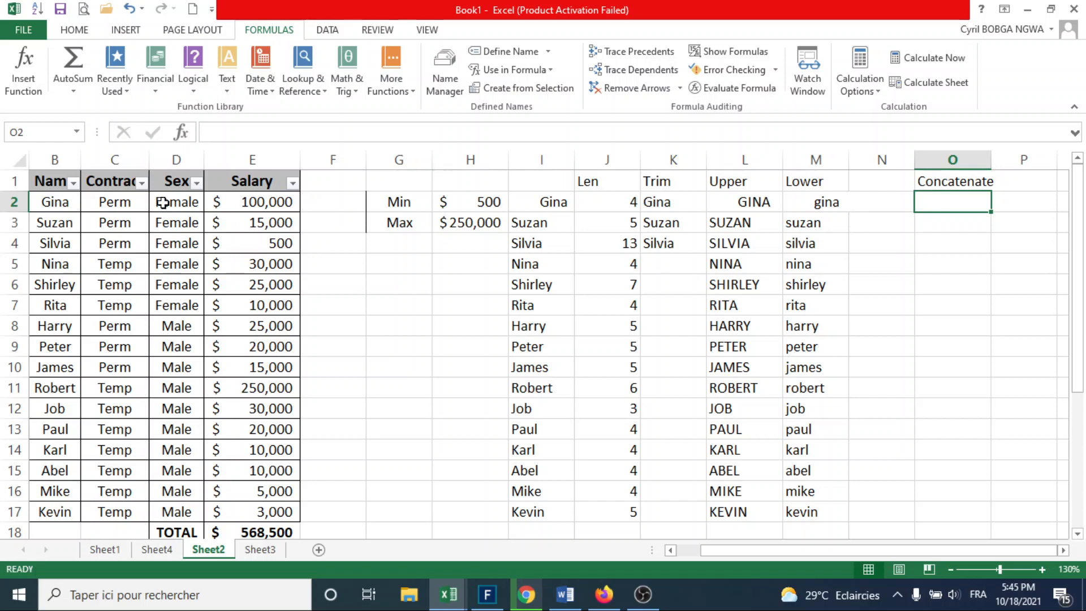
# Step: Enter the formula =1+1 in cell O4 as an example of adding numbers
pyautogui.click(922, 246)
pyautogui.write('=')
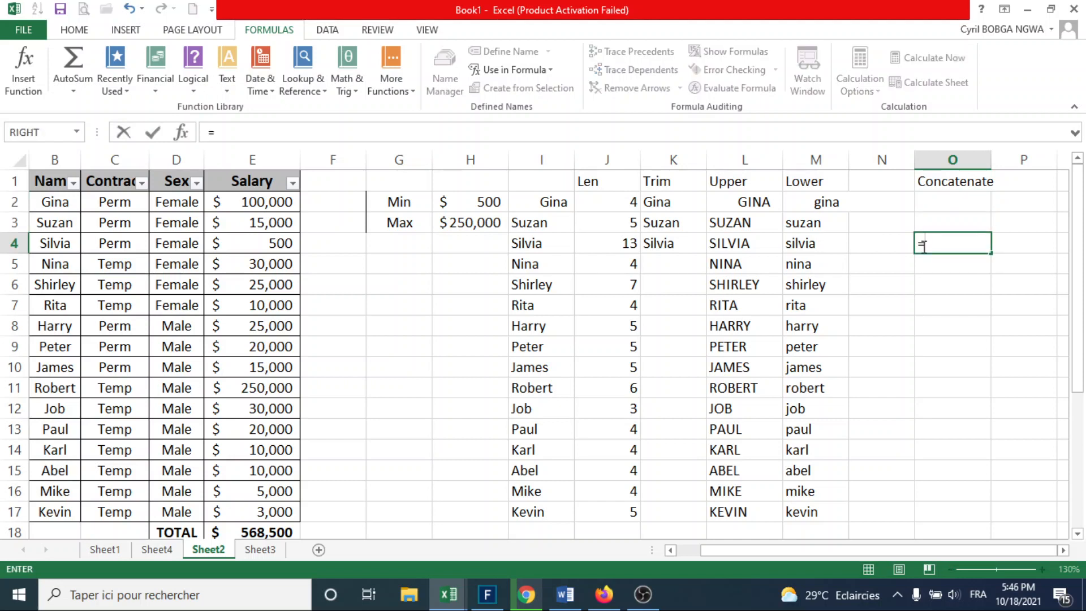
pyautogui.write('1+1')
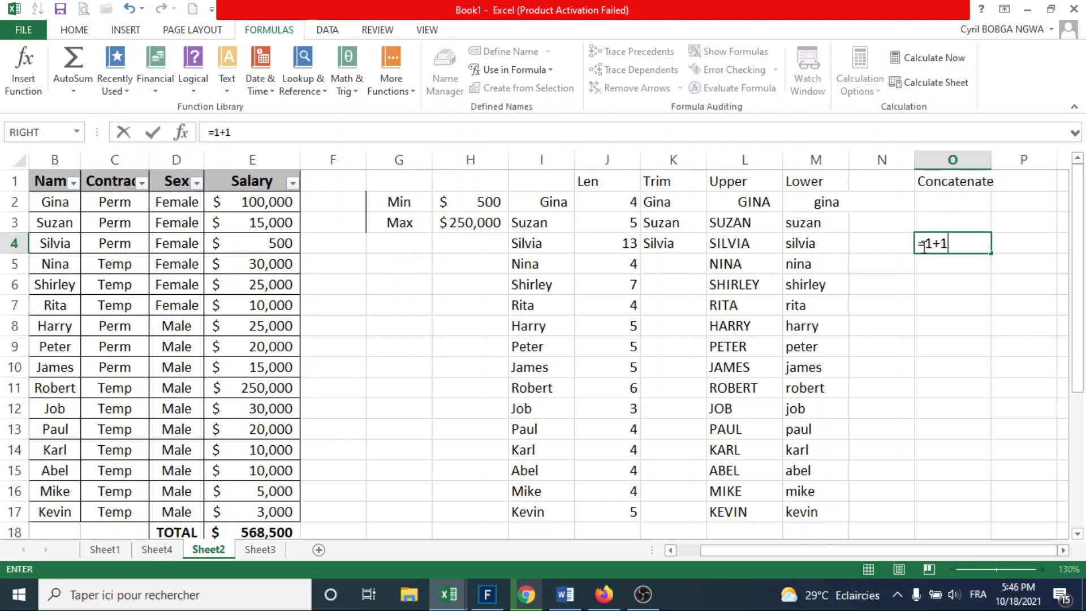
pyautogui.press('Return')
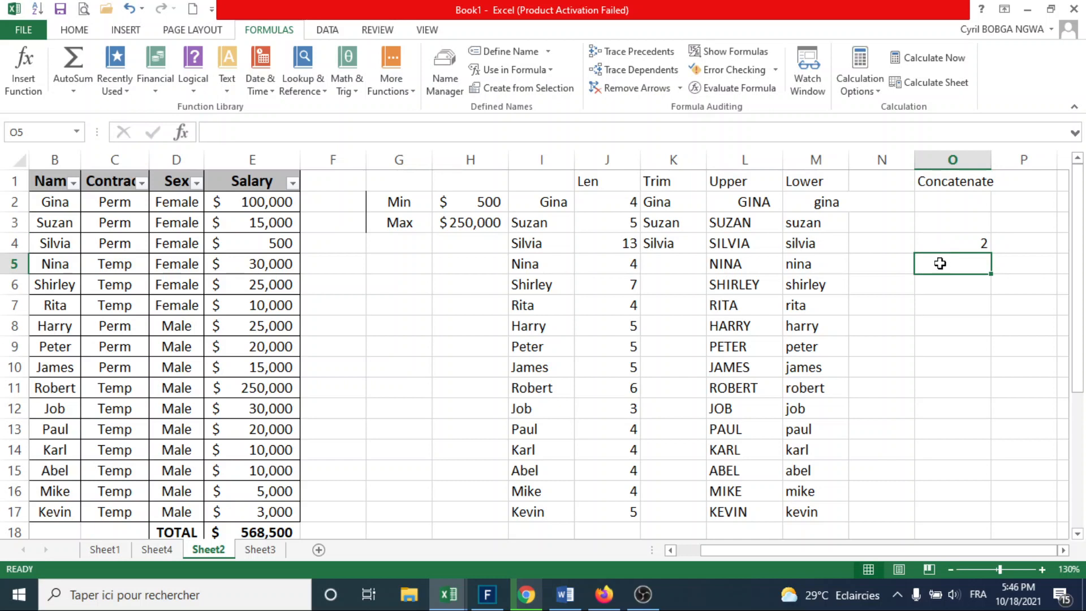
# Step: Try to join the first employee's name and "Female" as quoted text with the plus operator in cell O5, and clear the cell
pyautogui.write('+')
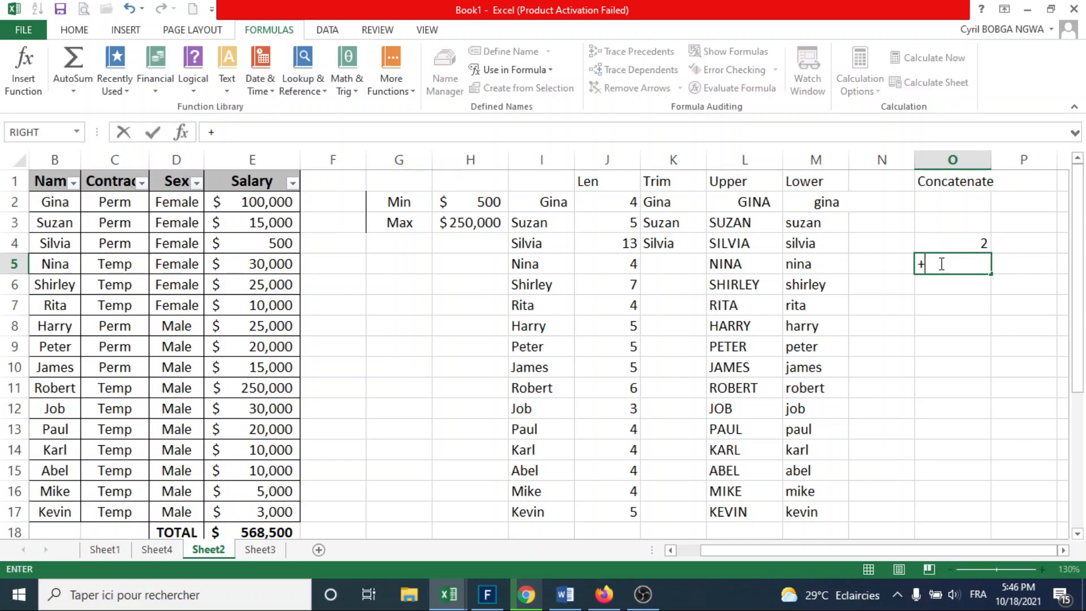
pyautogui.write('"')
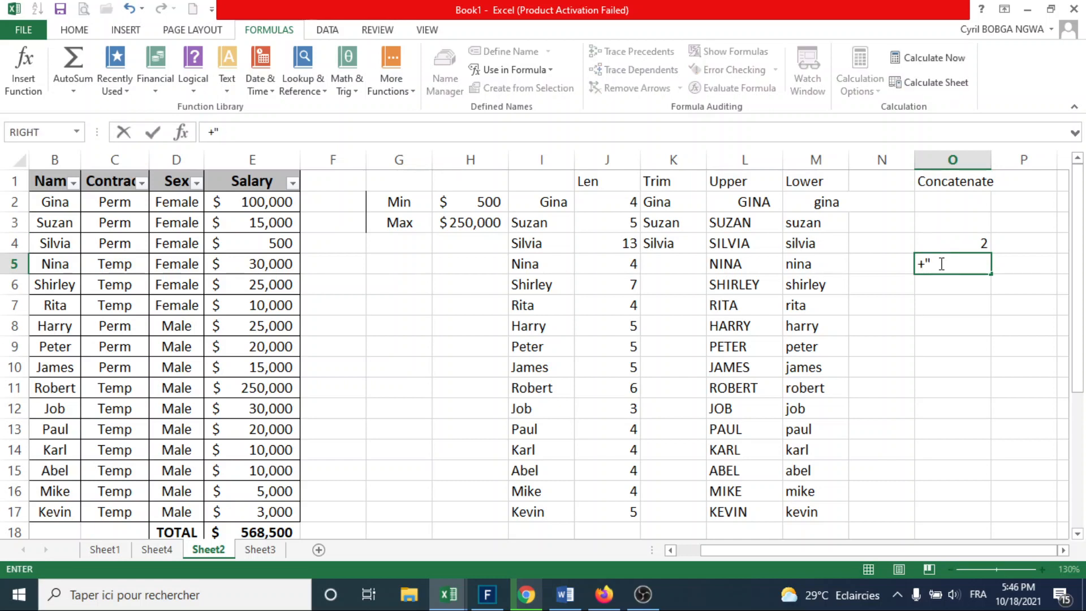
pyautogui.write('G')
pyautogui.write('in')
pyautogui.write('a3')
pyautogui.write('"+"Fem')
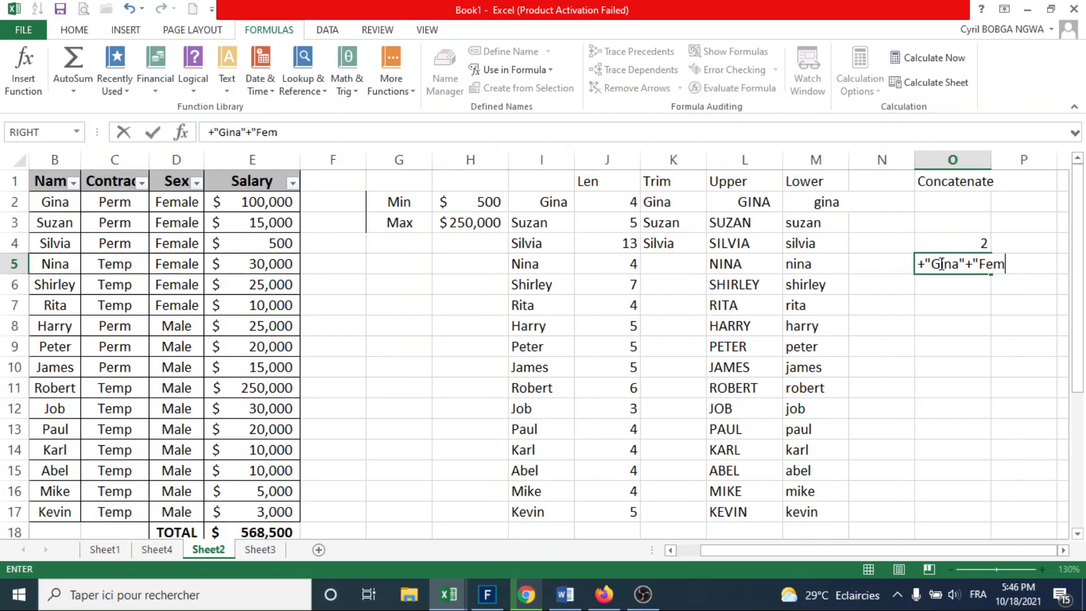
pyautogui.write('ale3')
pyautogui.press('Return')
pyautogui.click(947, 263)
pyautogui.press('Delete')
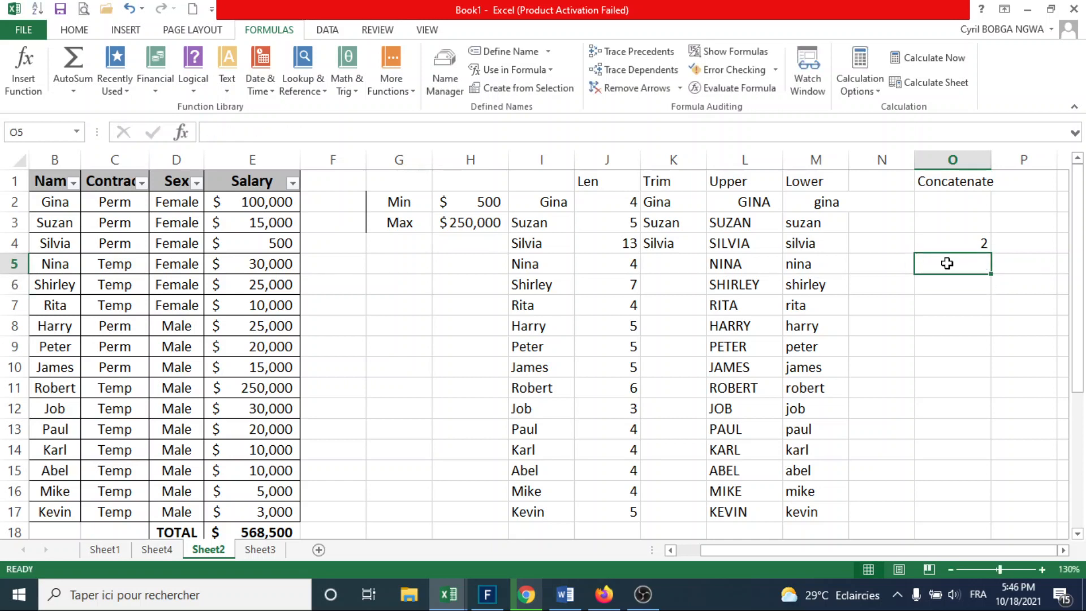
# Step: Enter =CONCATENATE(B2,D2) in cell O2 to join the first employee's name and sex
pyautogui.click(947, 202)
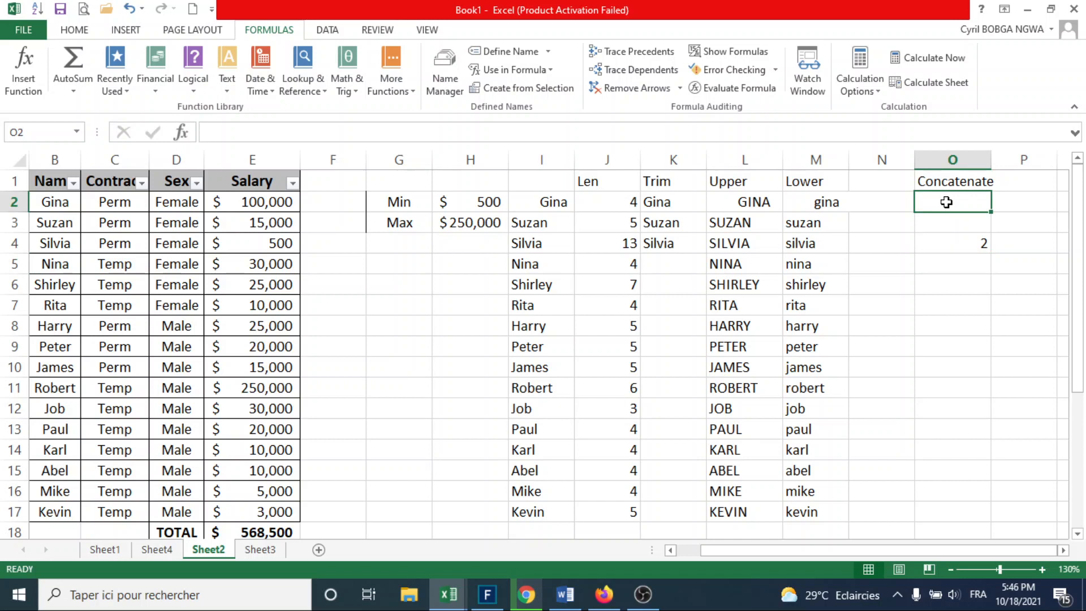
pyautogui.write('=')
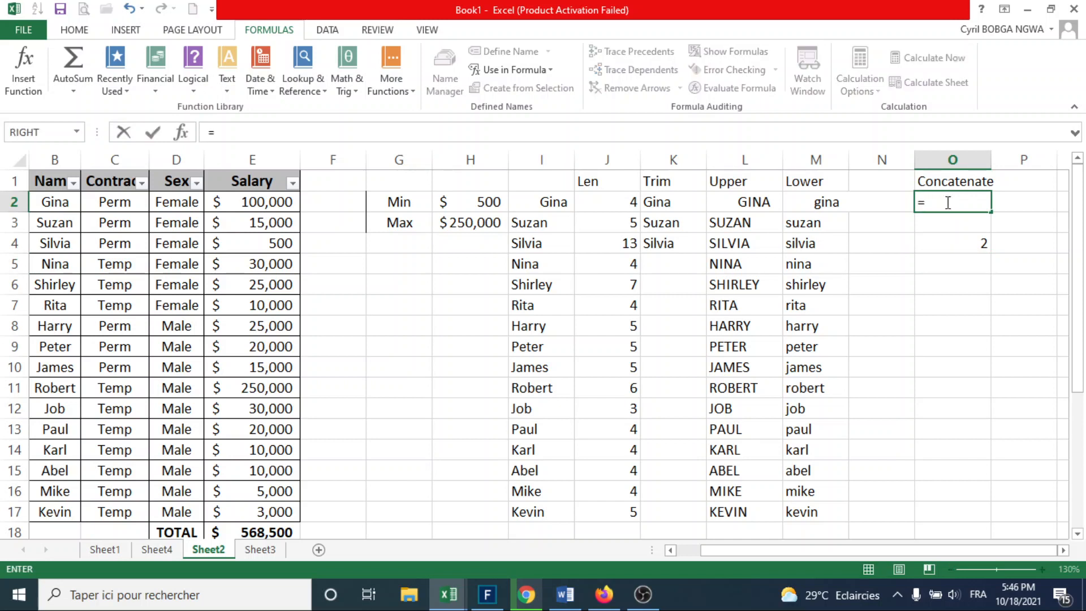
pyautogui.write('con')
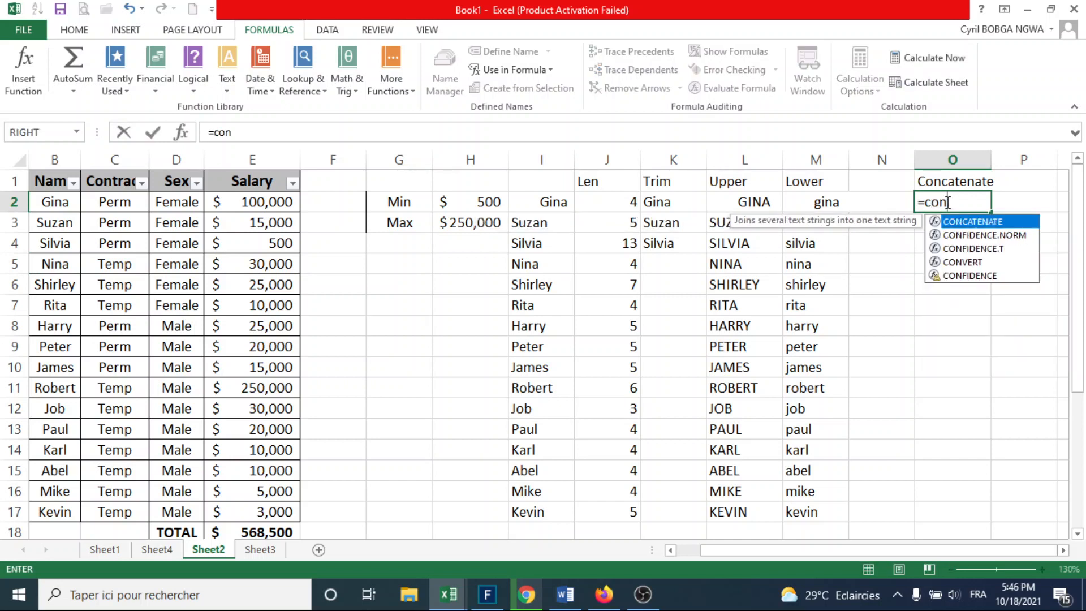
pyautogui.doubleClick(980, 226)
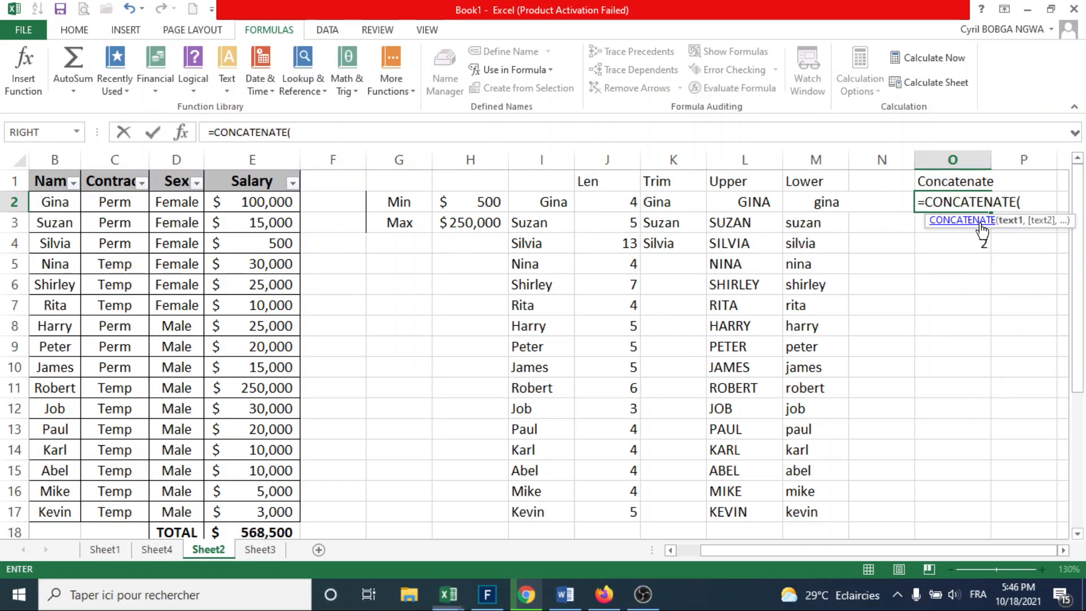
pyautogui.click(63, 202)
pyautogui.write(',')
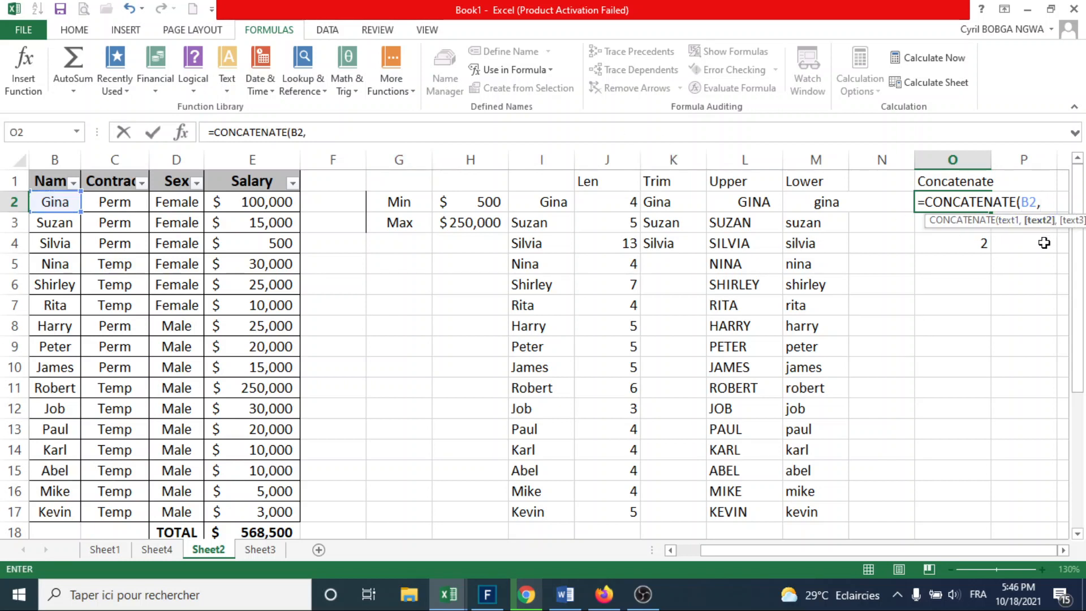
pyautogui.click(173, 201)
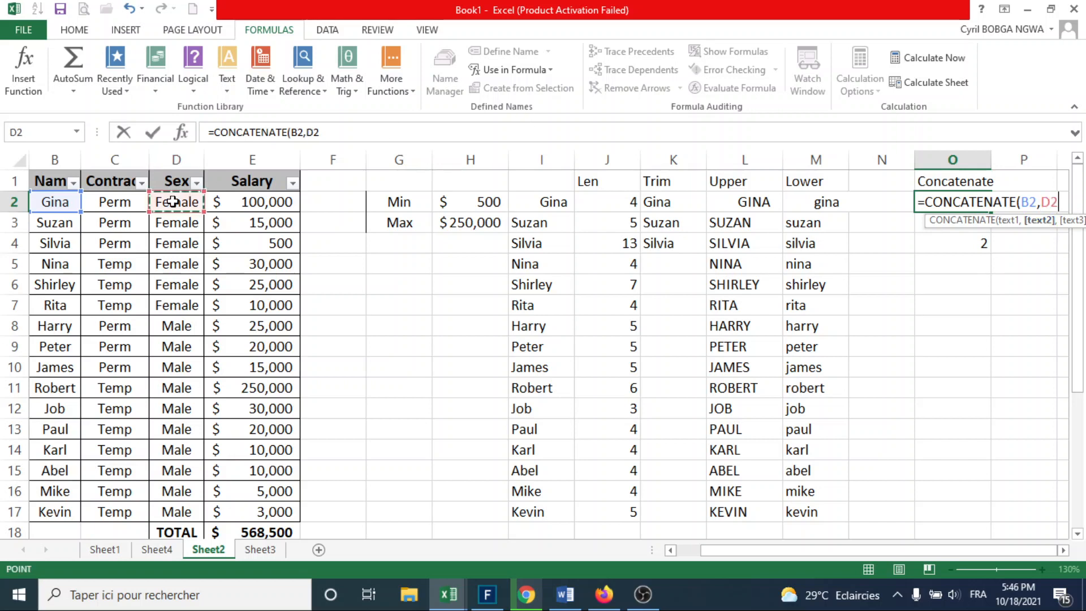
pyautogui.click(339, 134)
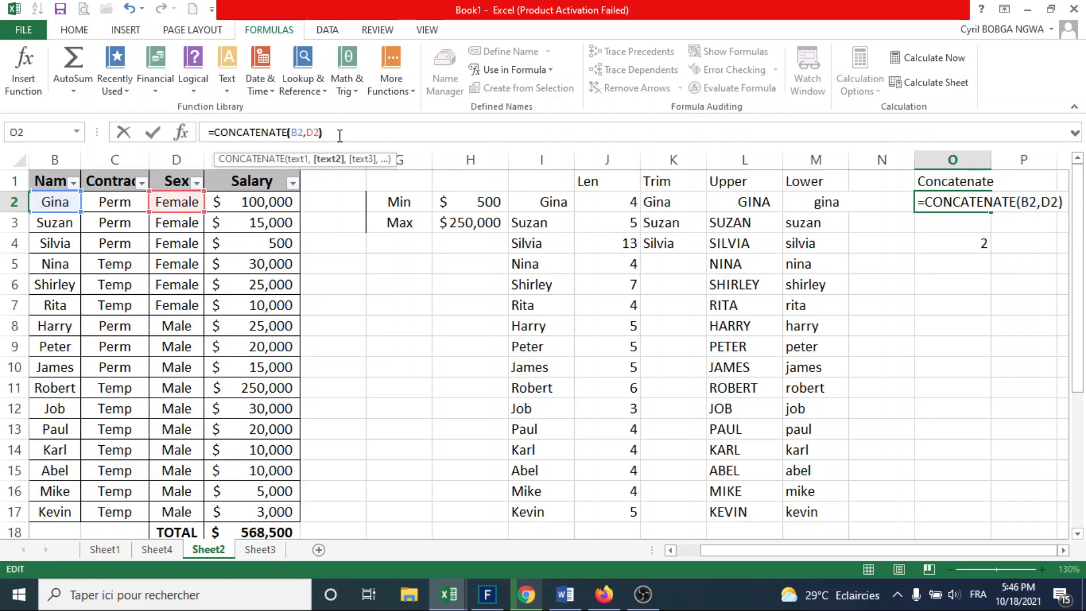
pyautogui.press('Return')
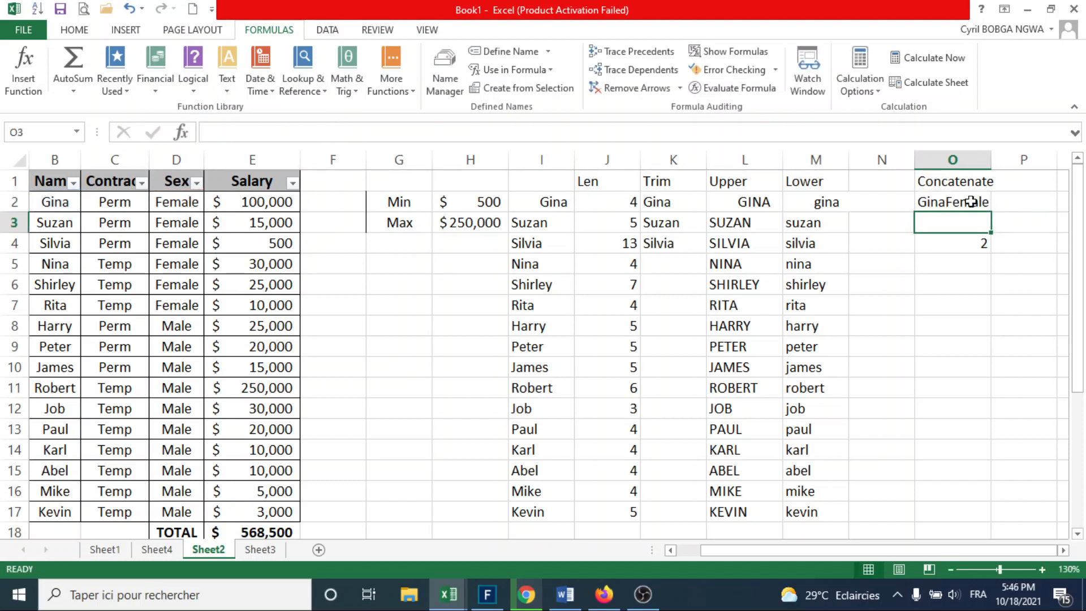
# Step: Add a quoted space between the name and sex in O2, making the formula =CONCATENATE(B2," ",D2)
pyautogui.click(972, 201)
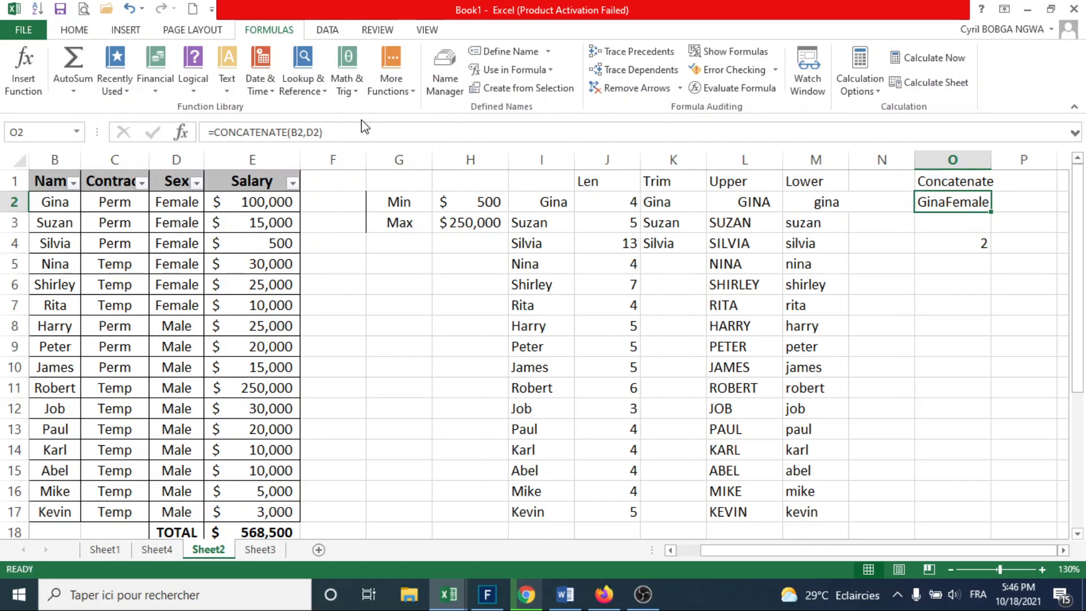
pyautogui.click(309, 131)
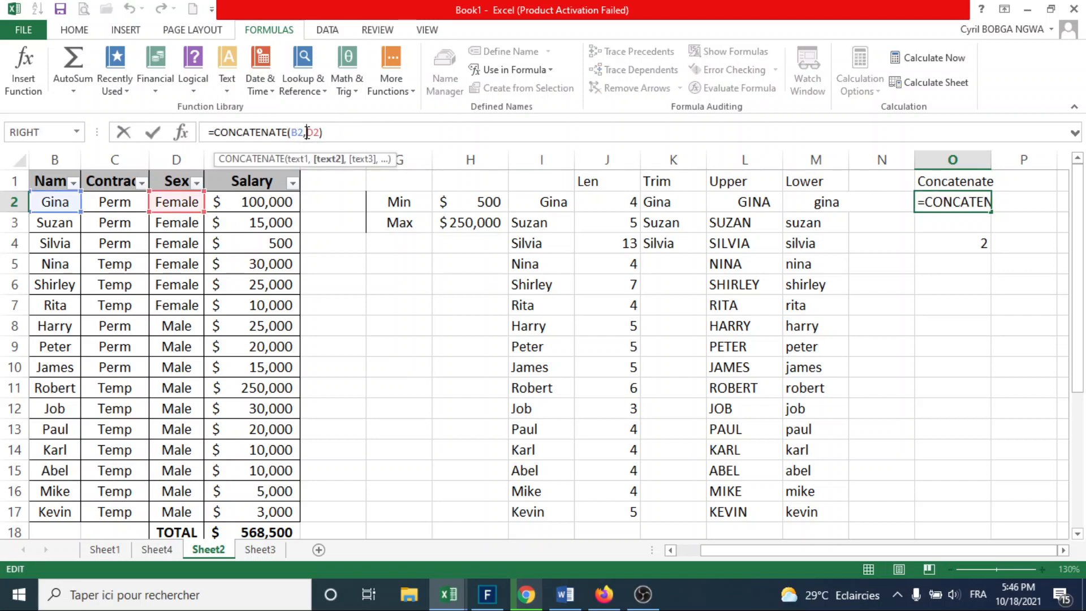
pyautogui.write('"')
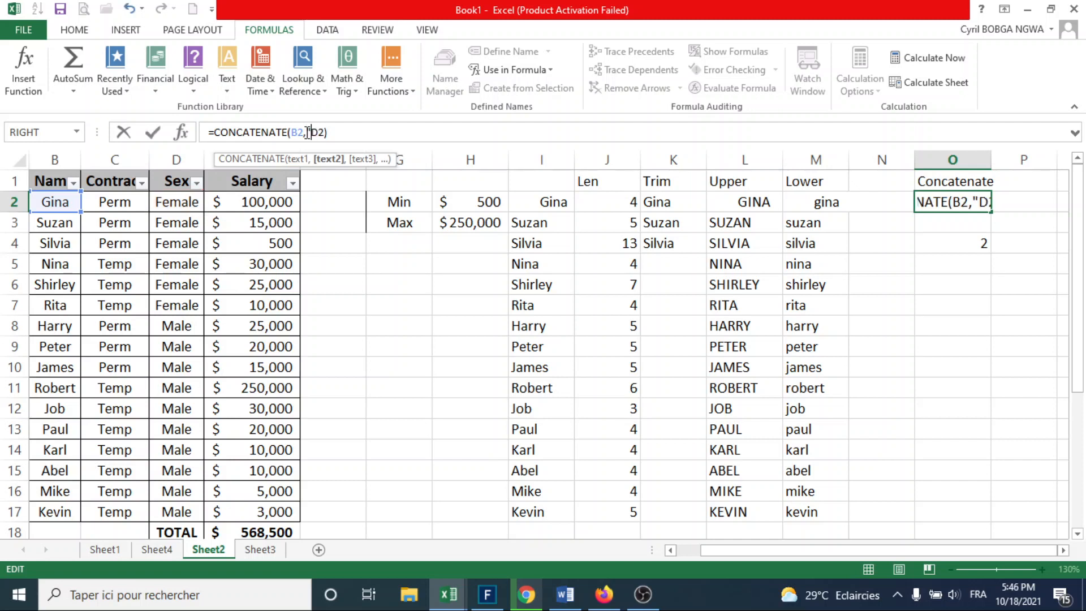
pyautogui.write(' ",')
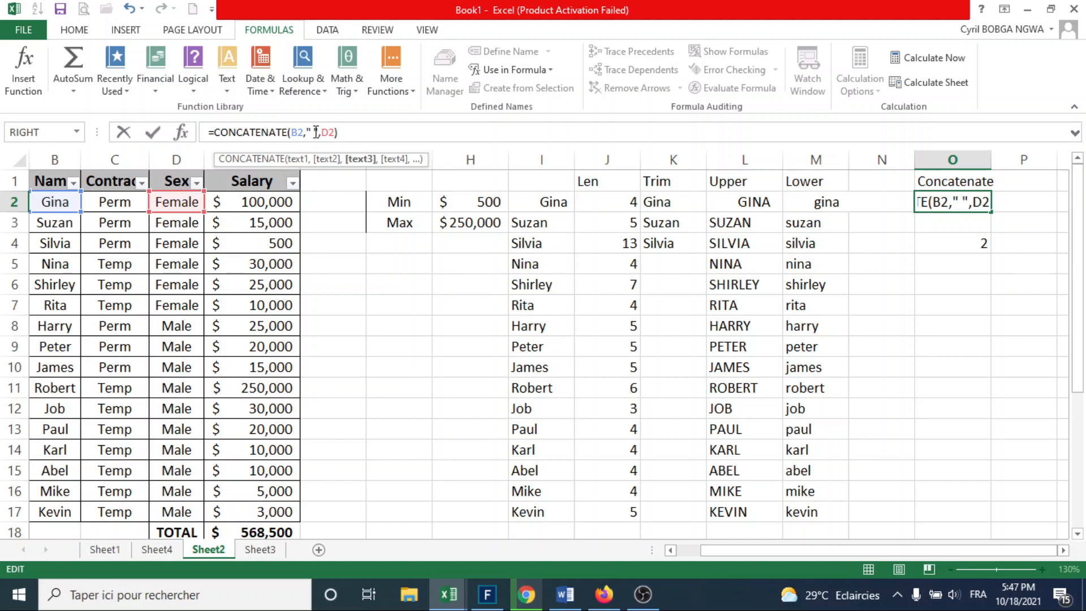
pyautogui.click(314, 132)
pyautogui.click(348, 133)
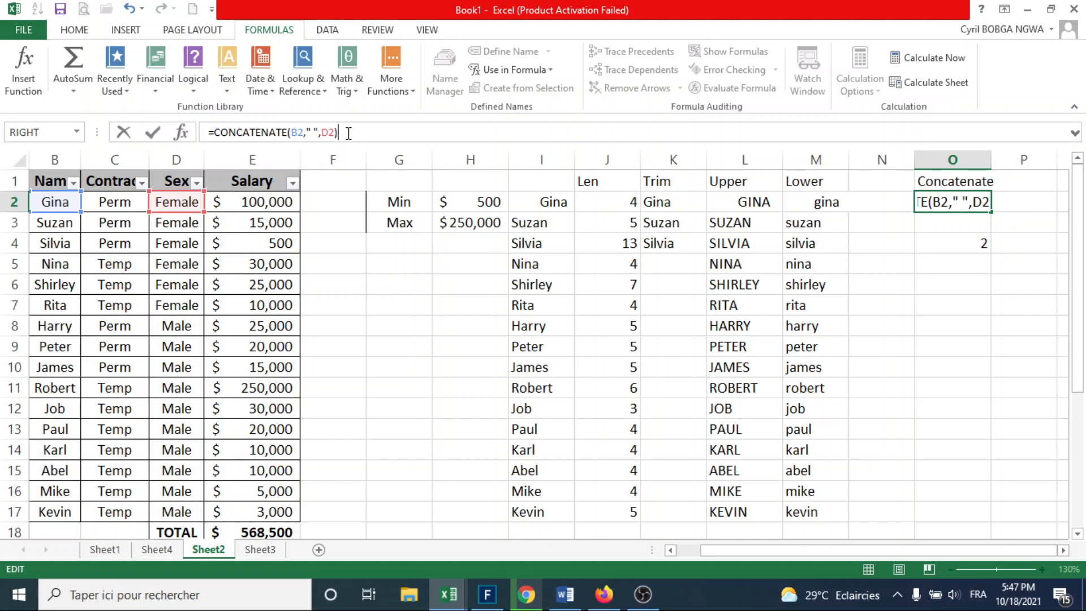
pyautogui.press('Return')
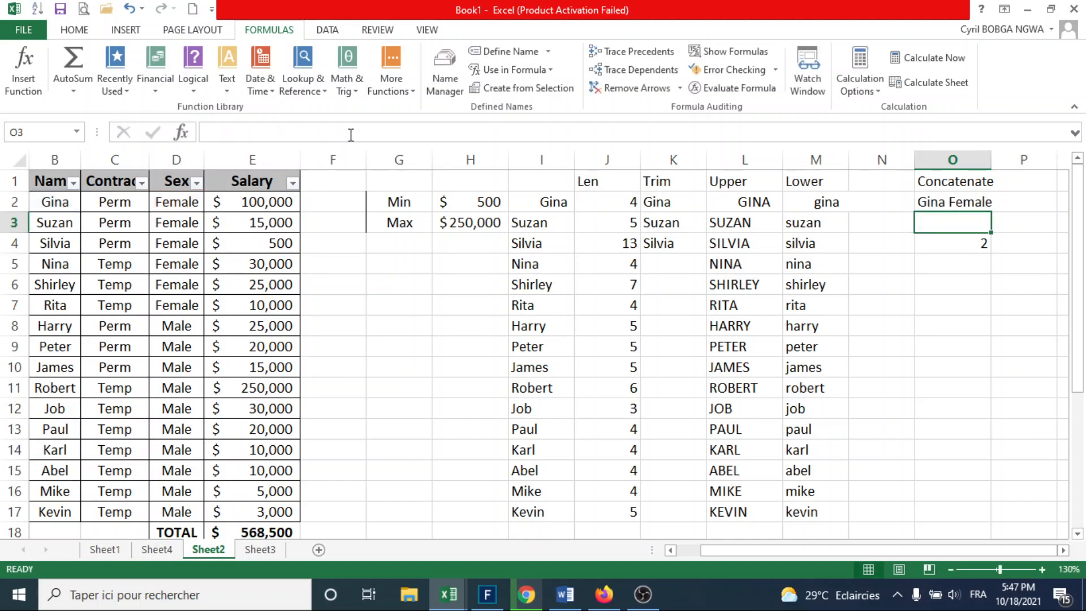
# Step: Widen column O slightly and change the joining text in O2, making the formula =CONCATENATE(B2," is a ",D2)
pyautogui.click(970, 204)
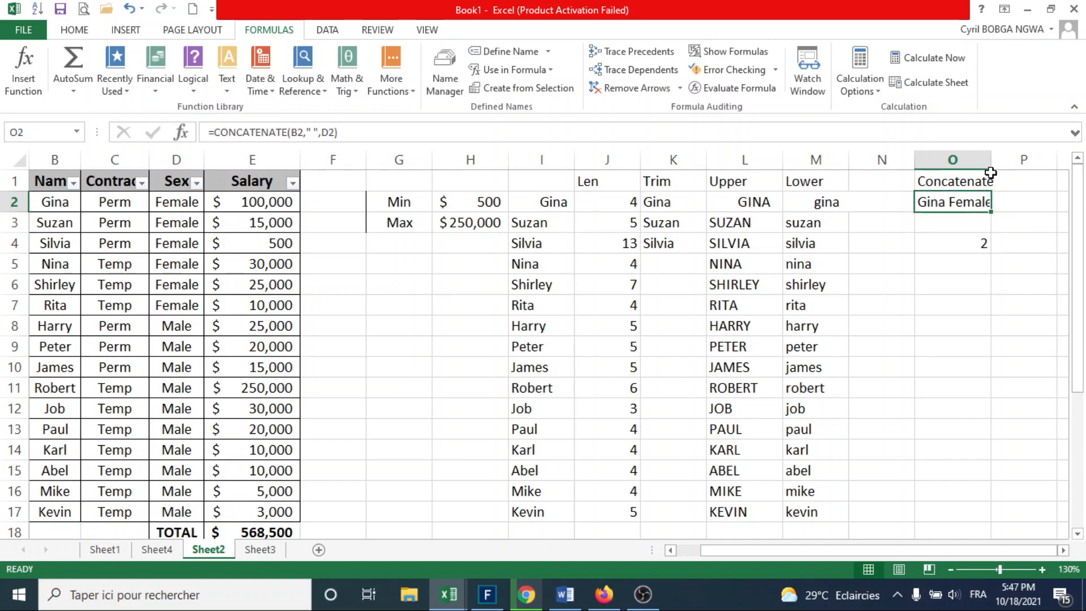
pyautogui.moveTo(991, 165); pyautogui.dragTo(998, 166)
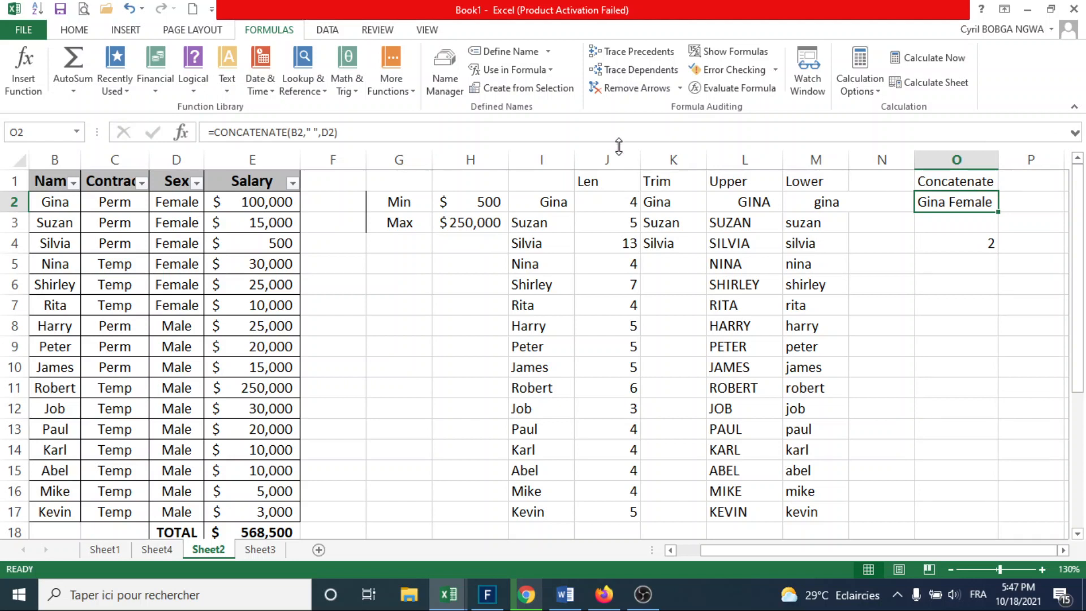
pyautogui.click(313, 132)
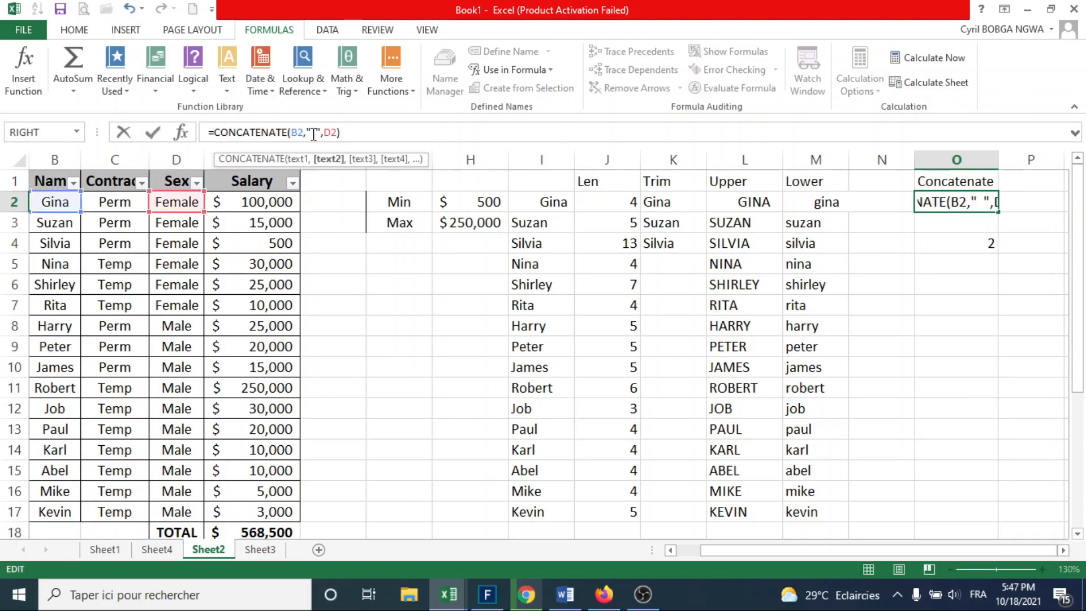
pyautogui.write('is a')
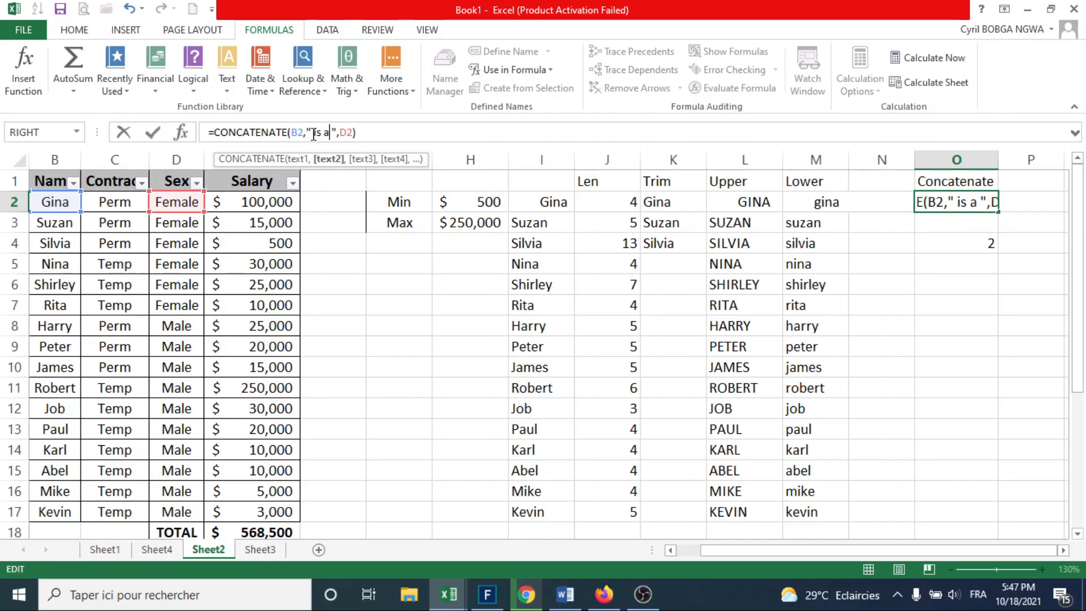
pyautogui.click(375, 132)
pyautogui.press('Return')
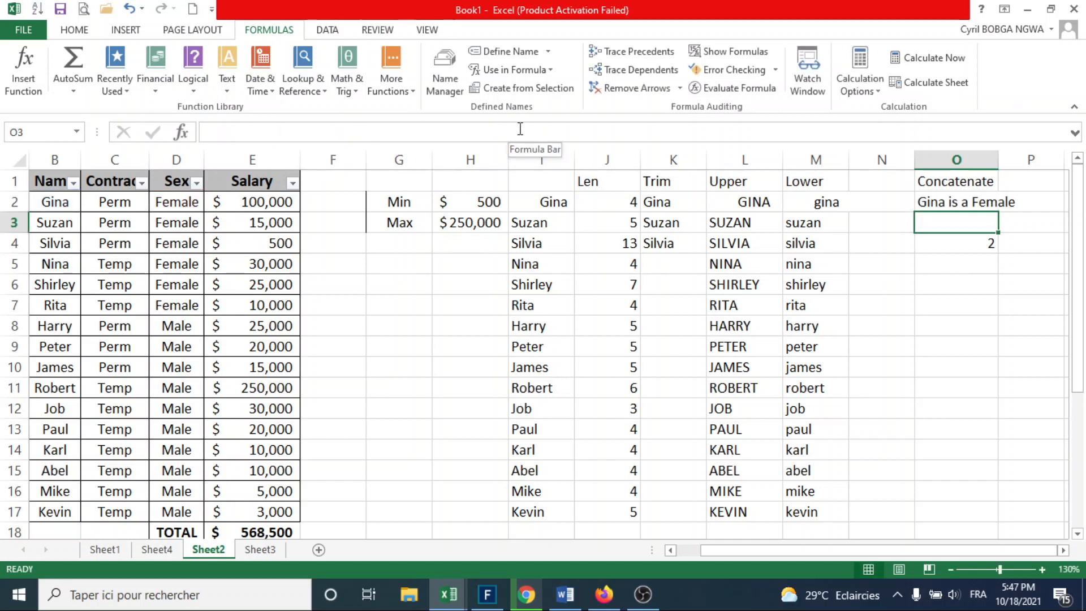
# Step: Widen column O a little more and fill the CONCATENATE formula from O2 down to O17
pyautogui.click(967, 203)
pyautogui.moveTo(998, 161); pyautogui.dragTo(1011, 164)
pyautogui.moveTo(1011, 212); pyautogui.dragTo(990, 514)
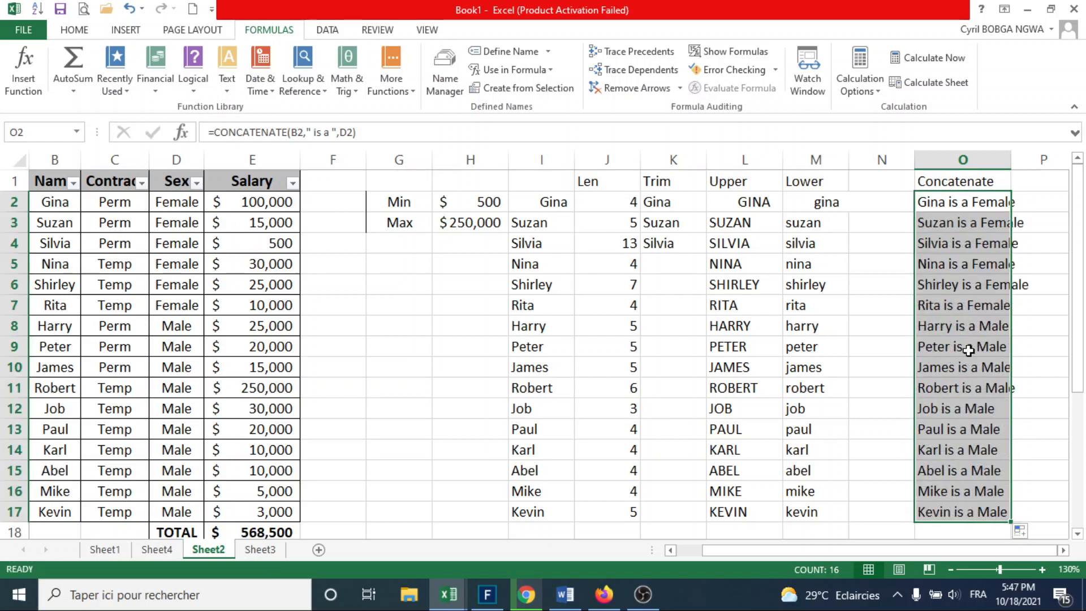